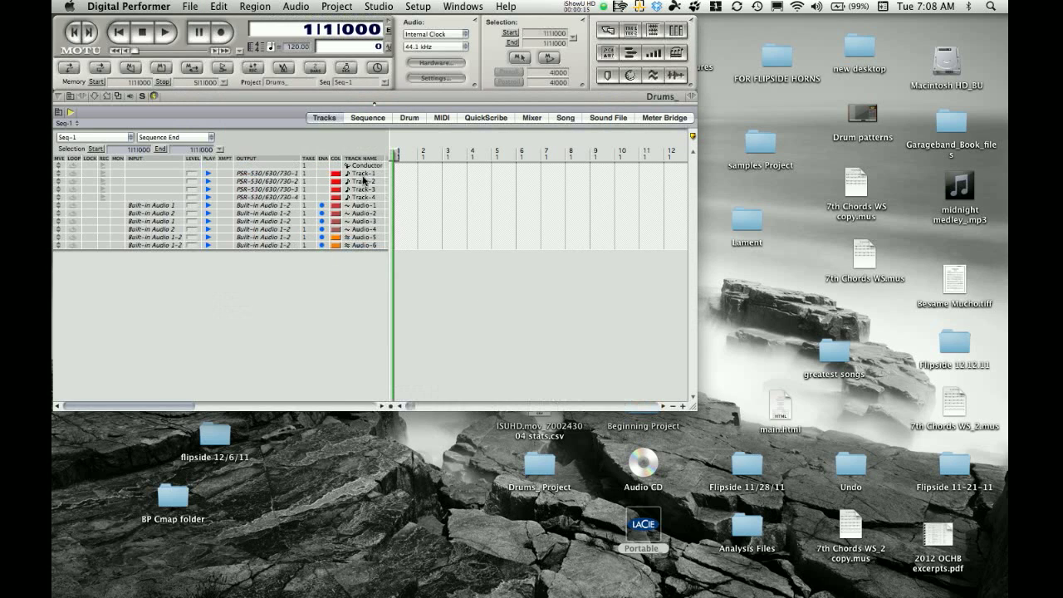
pyautogui.moveTo(370, 198); pyautogui.dragTo(366, 247)
pyautogui.click(342, 6)
pyautogui.click(352, 55)
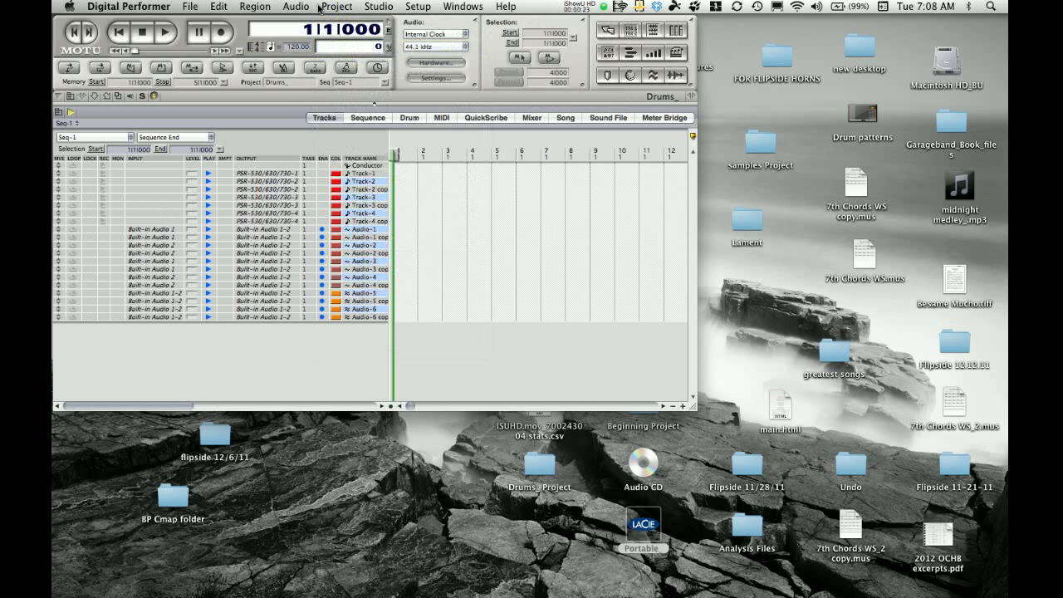
pyautogui.press('super+z')
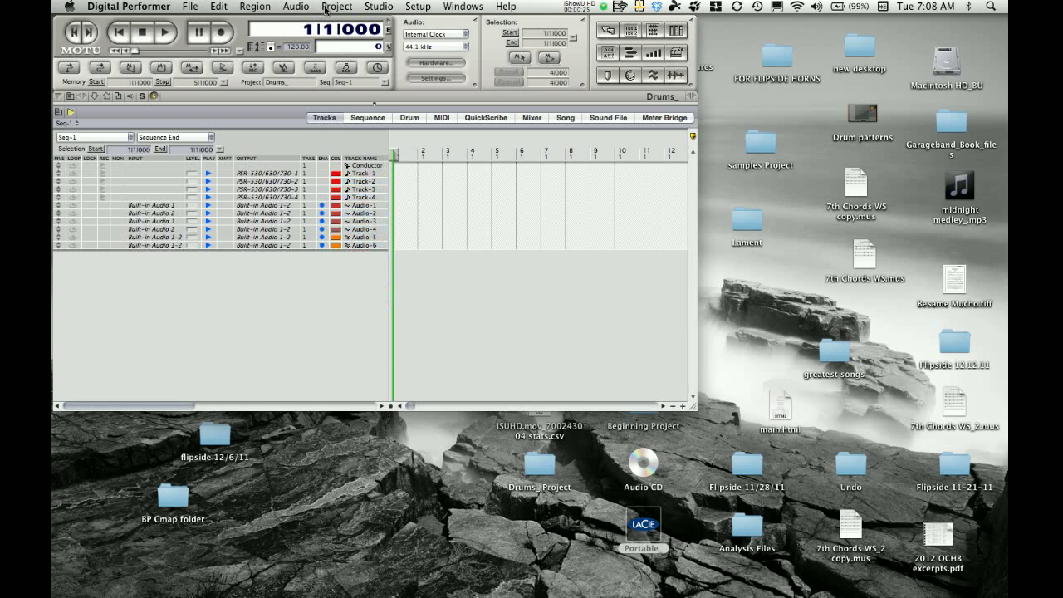
# Step: Delete MIDI tracks Track-2 to Track-4 and all audio tracks, keeping only Conductor and Track-1
pyautogui.click(325, 9)
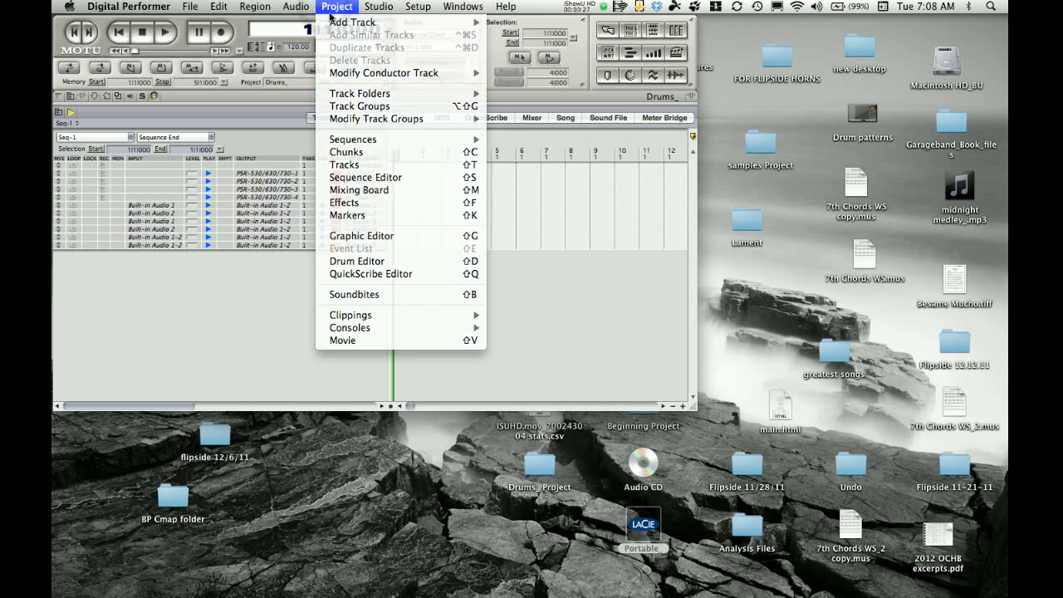
pyautogui.click(343, 167)
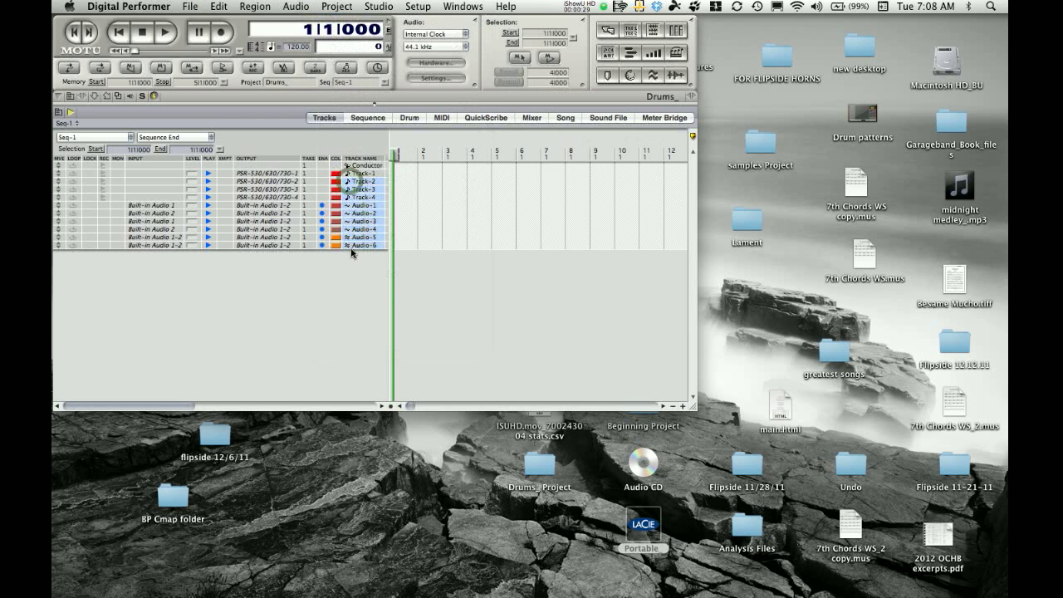
pyautogui.click(348, 9)
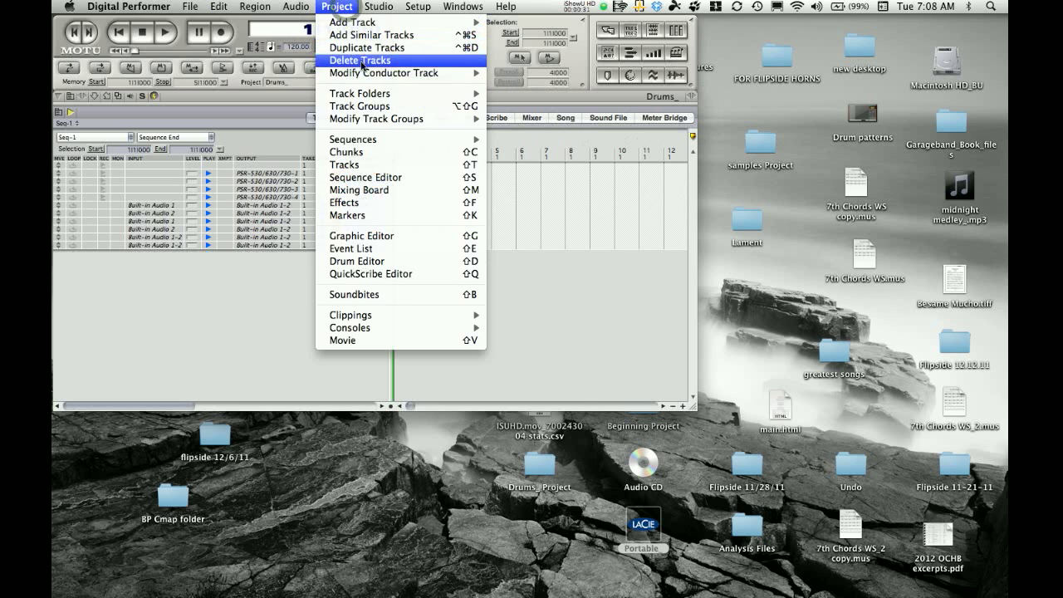
pyautogui.click(360, 60)
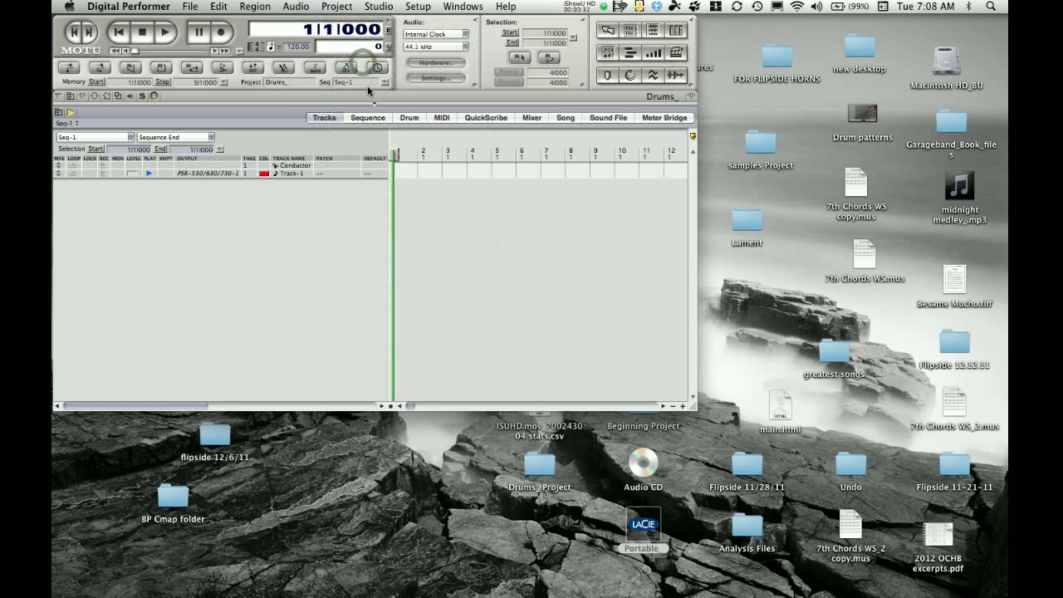
# Step: Add an Apple: DLSMusicDevice (stereo) instrument track to the sequence
pyautogui.click(347, 7)
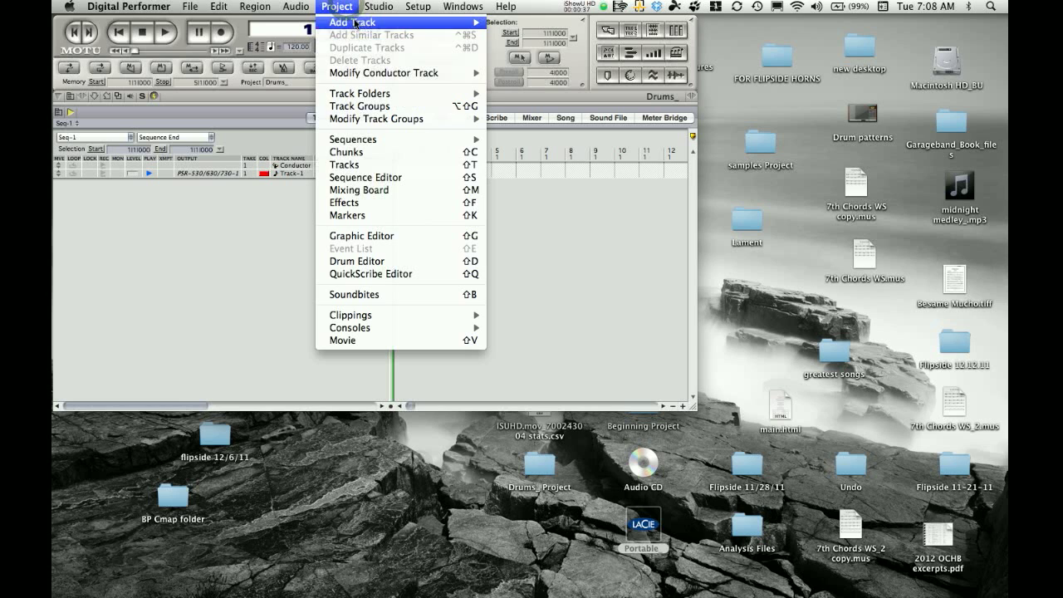
pyautogui.moveTo(357, 23)
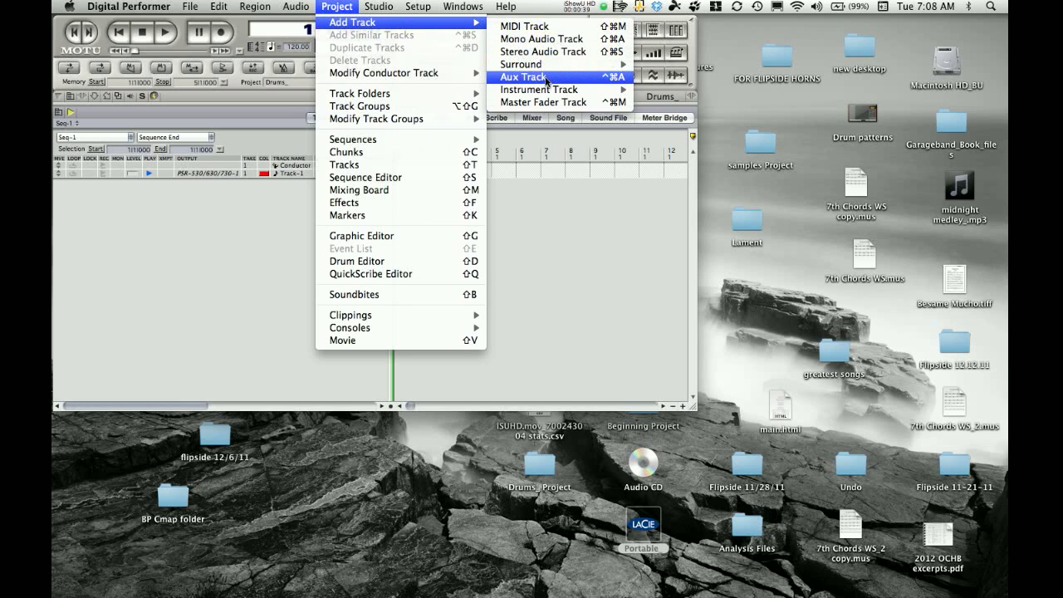
pyautogui.moveTo(547, 90)
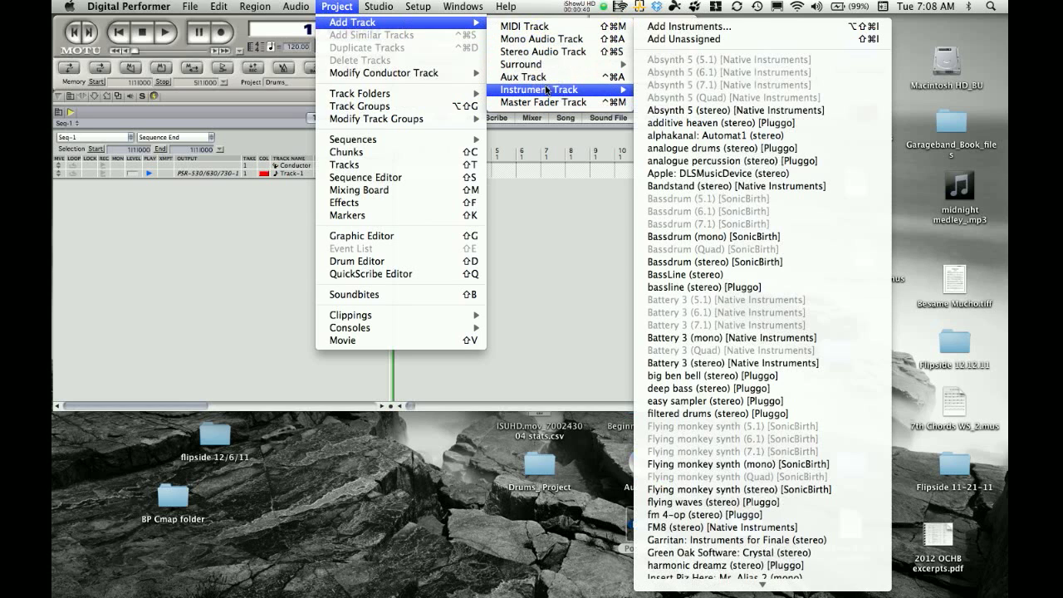
pyautogui.click(746, 174)
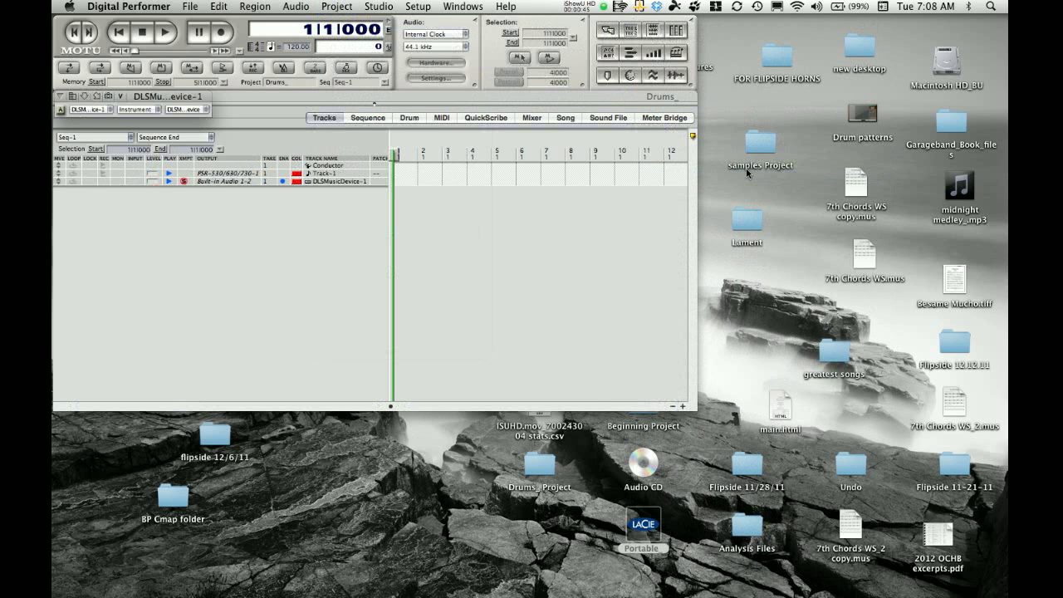
# Step: Route the DLSMusicDevice instrument track's output to a new stereo bundle on Built-in Output 1-2 and close the synthesizer's window
pyautogui.click(245, 180)
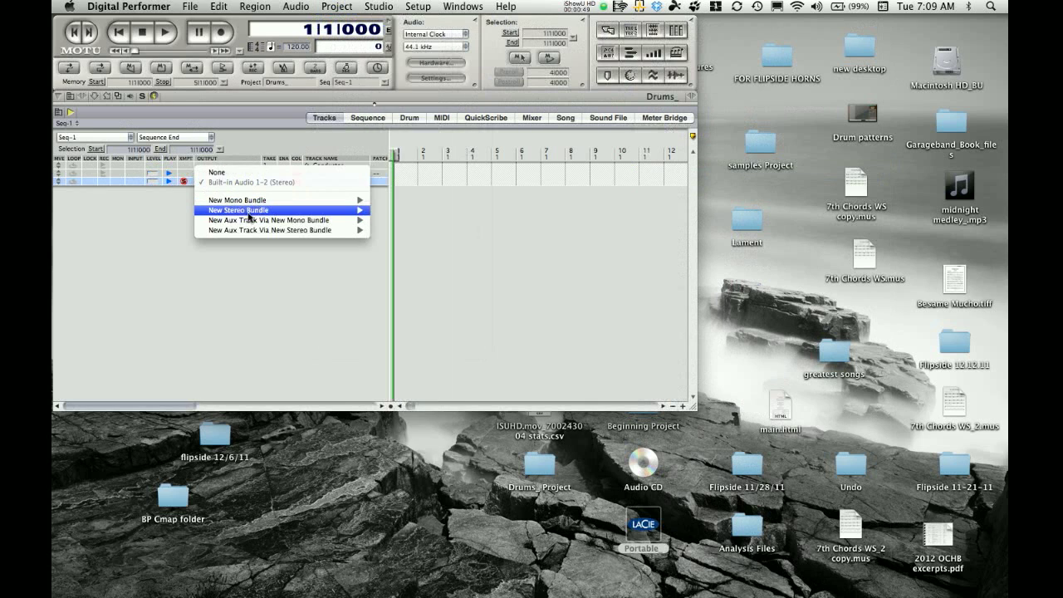
pyautogui.moveTo(249, 210)
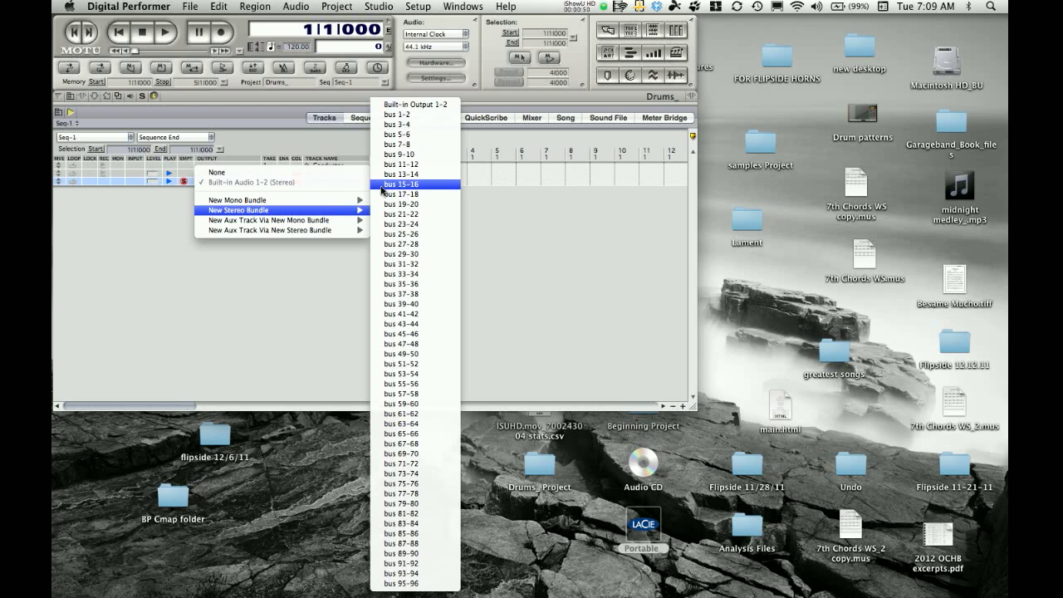
pyautogui.click(388, 106)
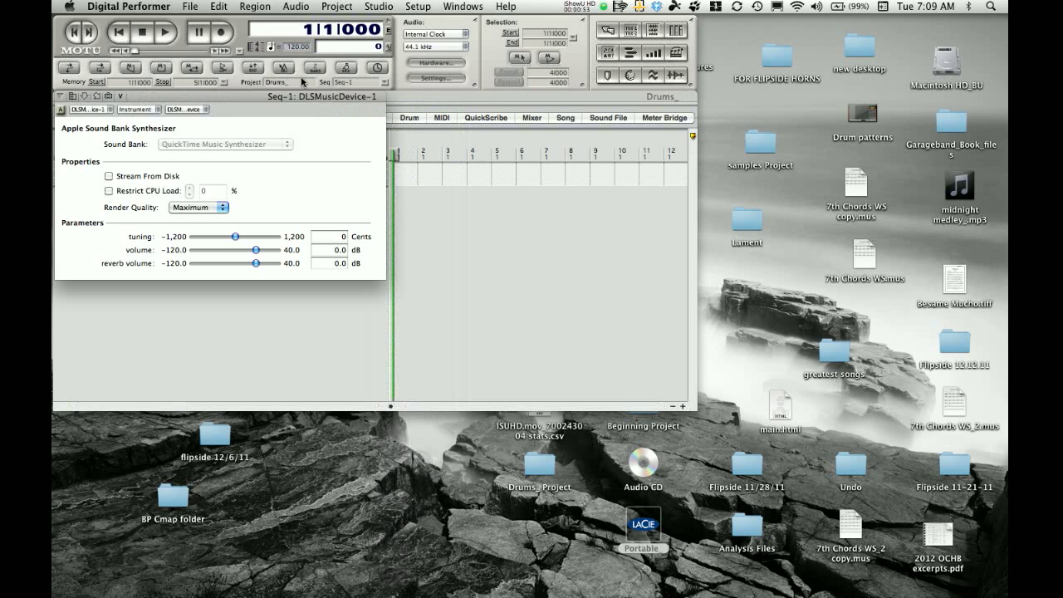
pyautogui.moveTo(273, 101); pyautogui.dragTo(671, 128)
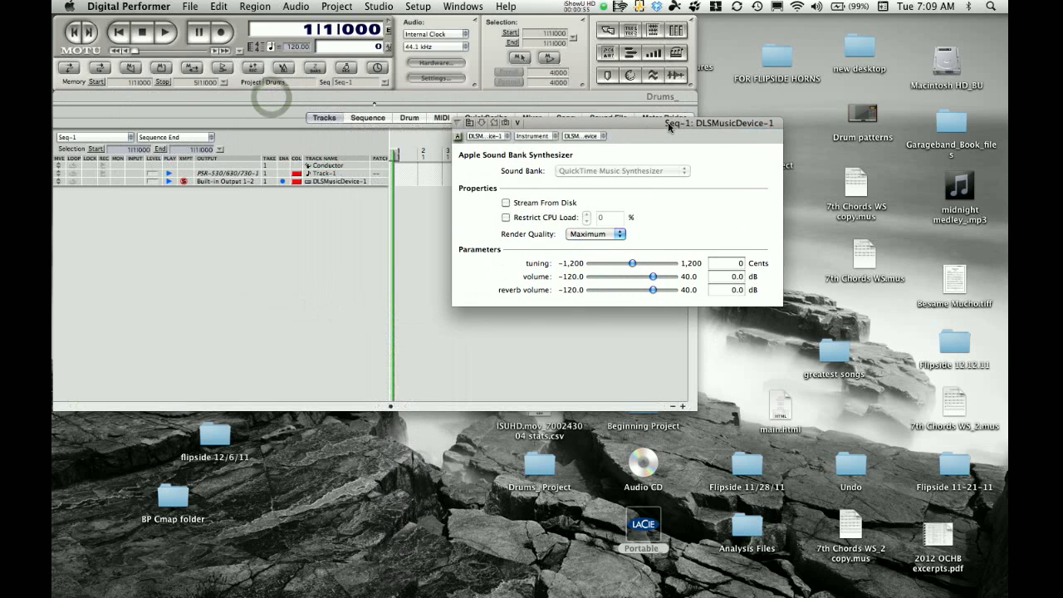
pyautogui.click(457, 124)
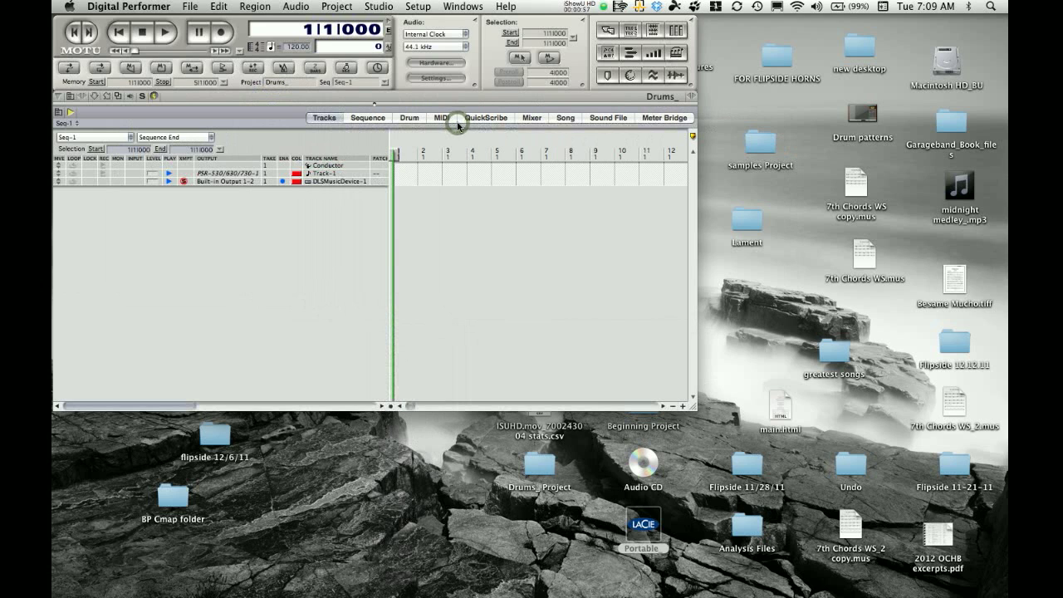
# Step: Assign Track-1's output to channel 10 of the DLSMusicDevice instrument, DLSMusicDevice-1-10
pyautogui.click(231, 174)
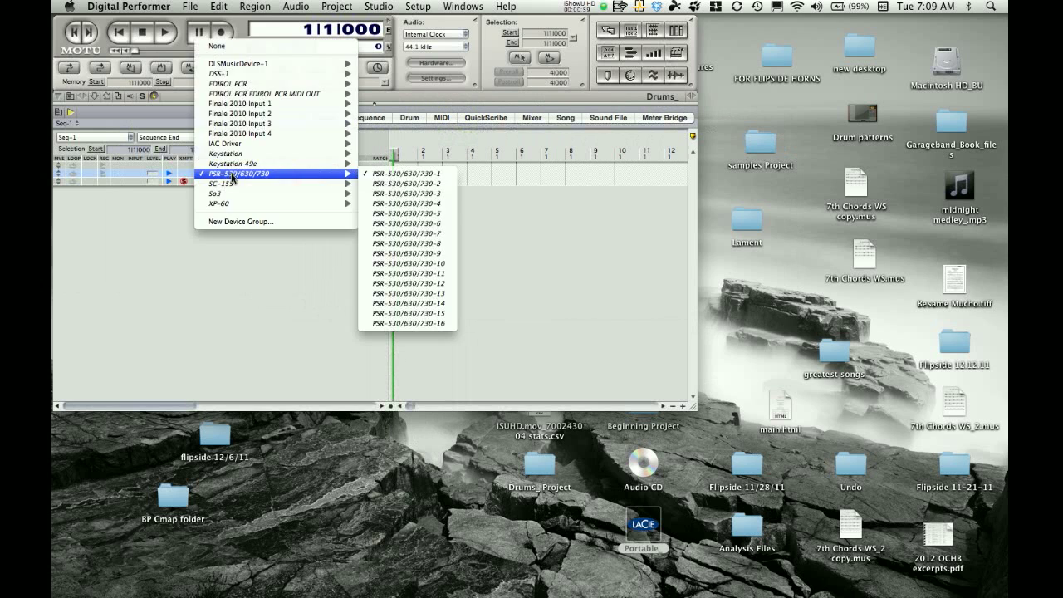
pyautogui.moveTo(260, 66)
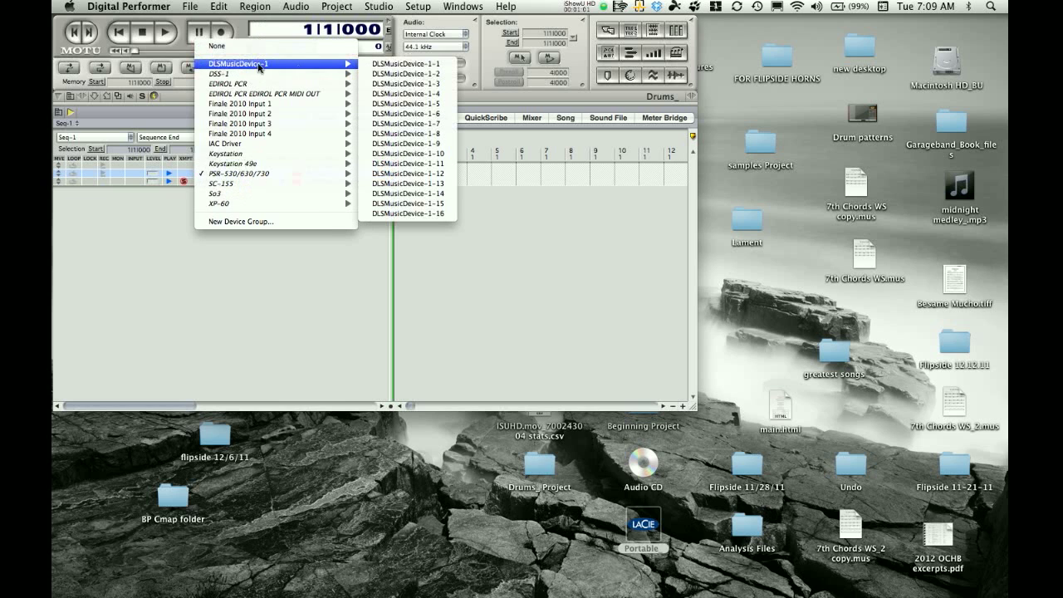
pyautogui.click(394, 154)
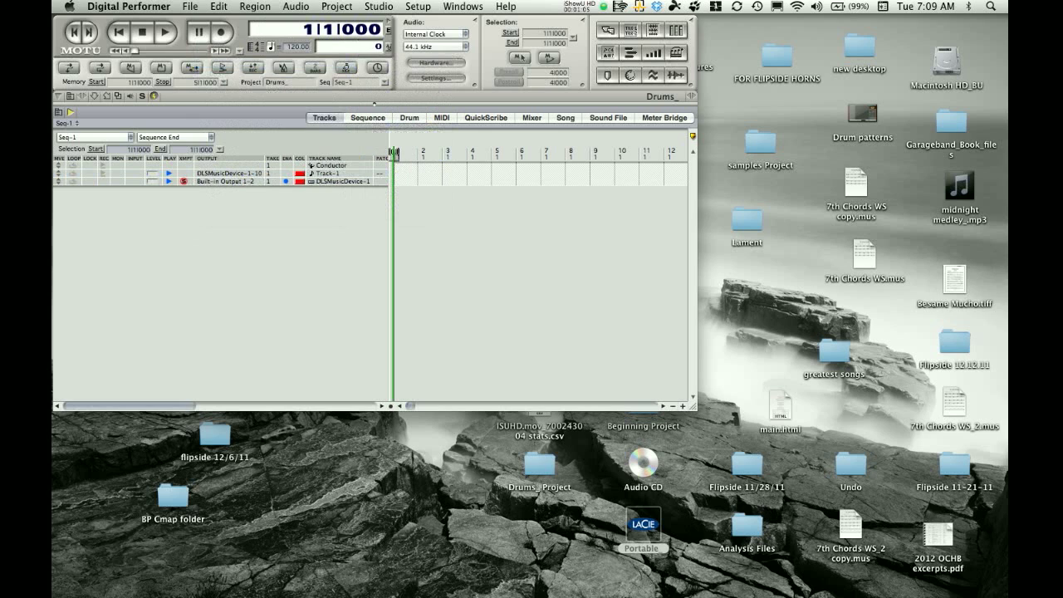
# Step: Record-enable Track-1 and turn on memory cycle with the loop ending at measure 2
pyautogui.click(102, 174)
pyautogui.click(192, 68)
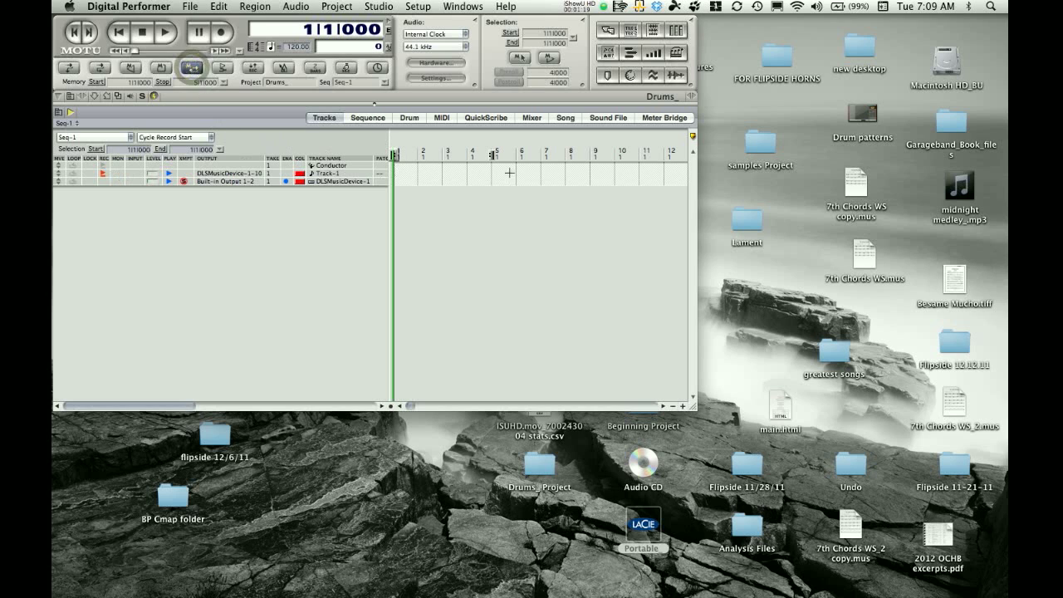
pyautogui.moveTo(496, 155); pyautogui.dragTo(419, 156)
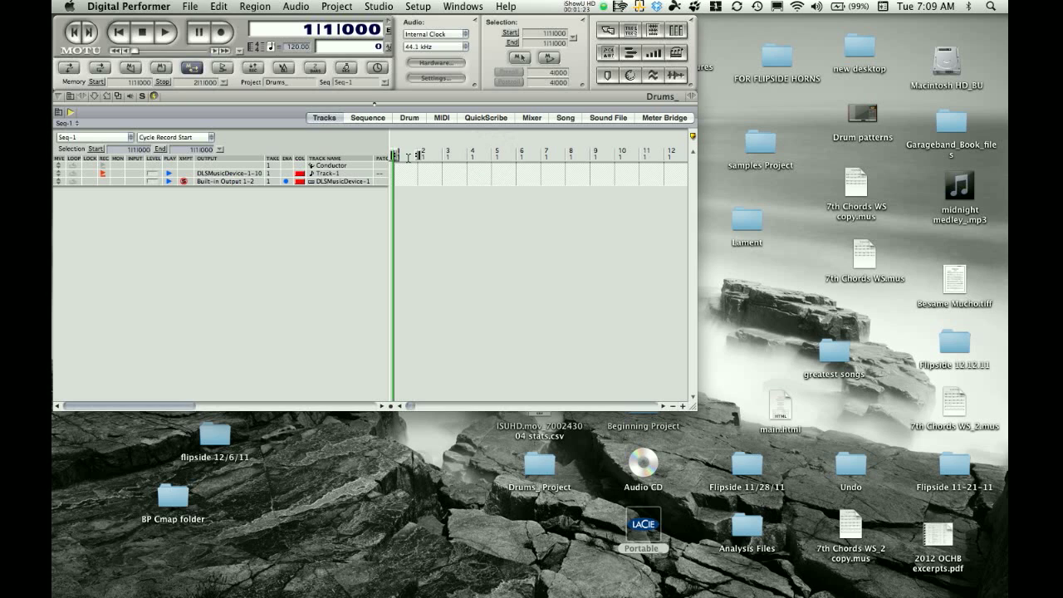
# Step: Show only the Drum Editor for Track-1 and set the track's default patch to Standard Kit
pyautogui.click(654, 58)
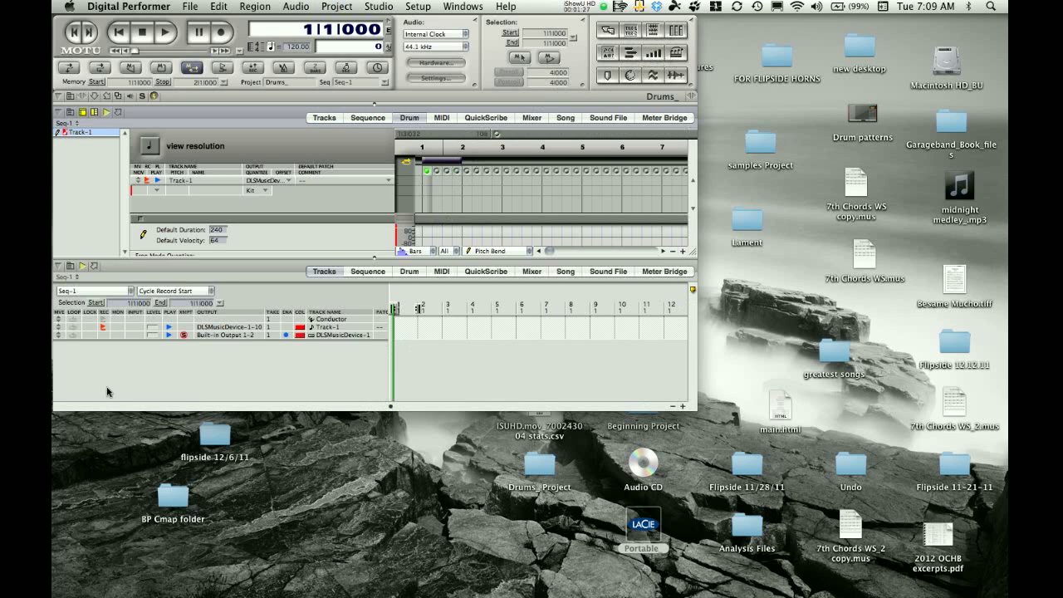
pyautogui.click(56, 266)
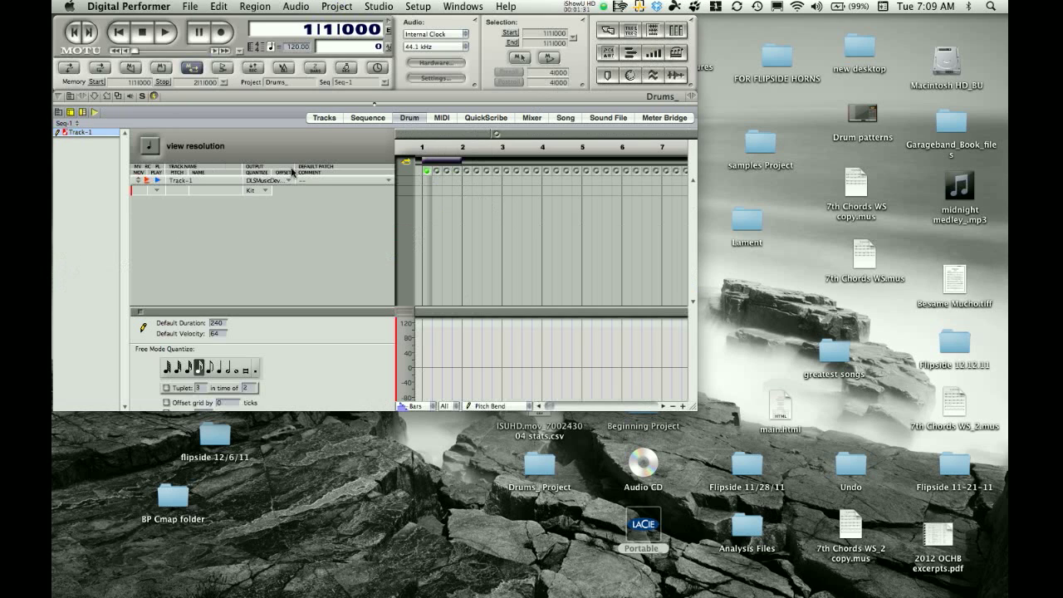
pyautogui.click(317, 185)
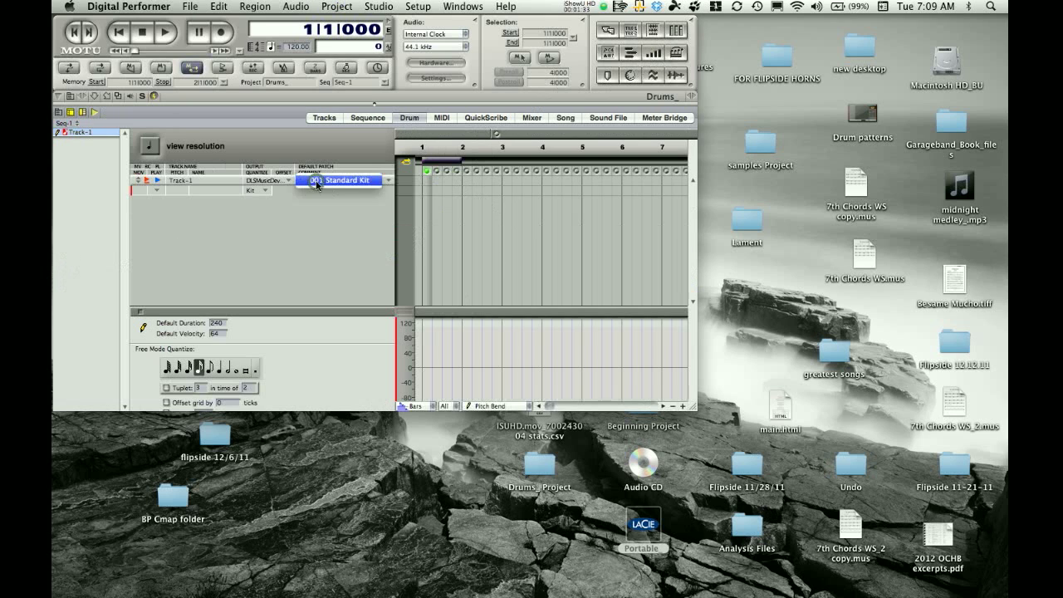
pyautogui.click(360, 187)
# Step: Load the GM Rock Kit into Track-1's drum rows and enlarge the note grid down to the Ride Bell row
pyautogui.click(265, 192)
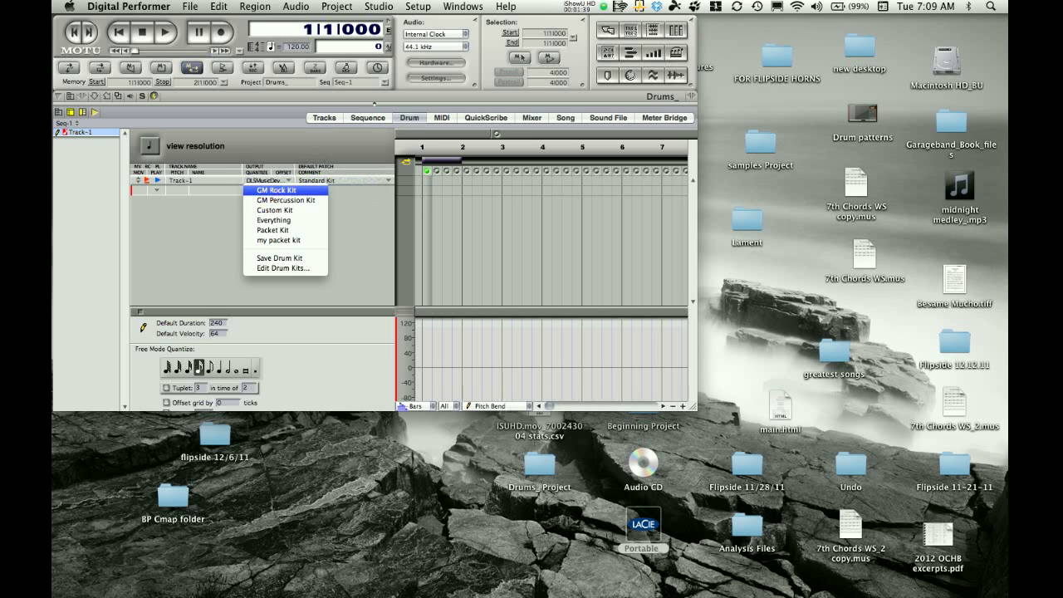
pyautogui.click(293, 191)
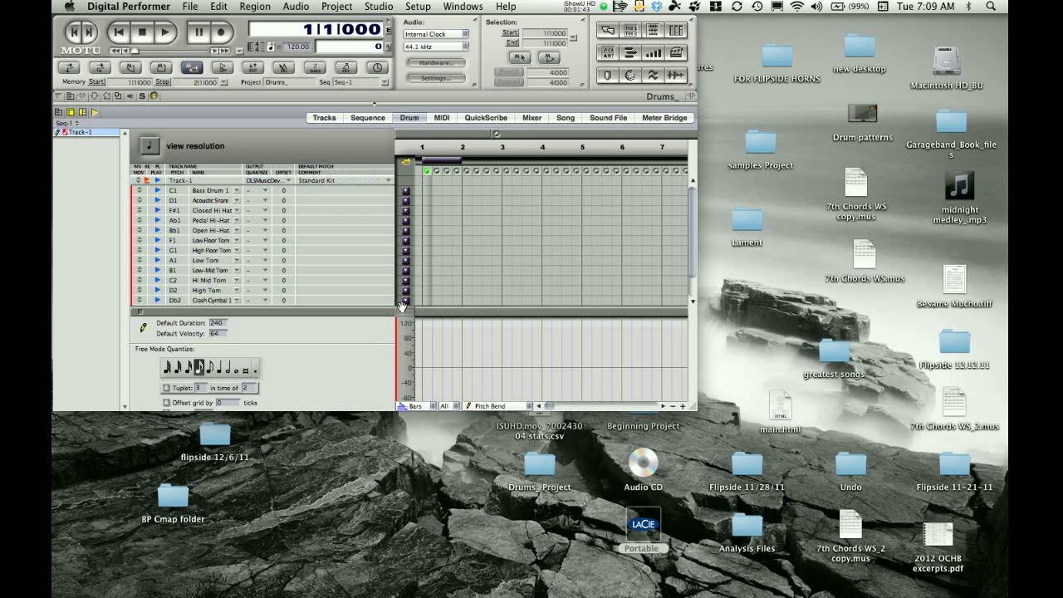
pyautogui.moveTo(402, 311); pyautogui.dragTo(408, 346)
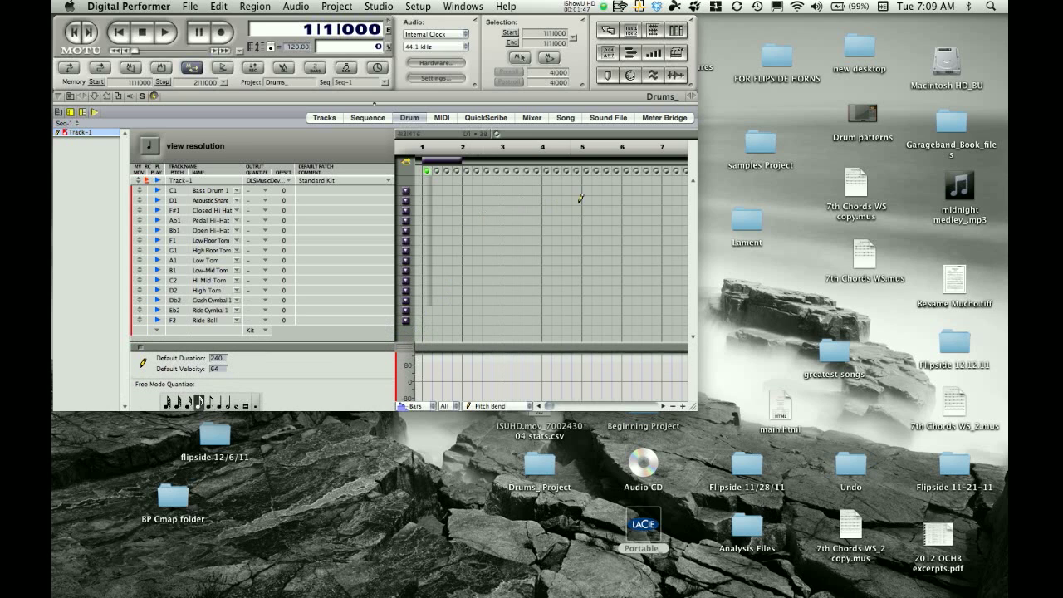
# Step: Show the tools palette, choose the Pencil tool and set the drum grid's view resolution to sixteenth notes
pyautogui.click(388, 6)
pyautogui.click(409, 43)
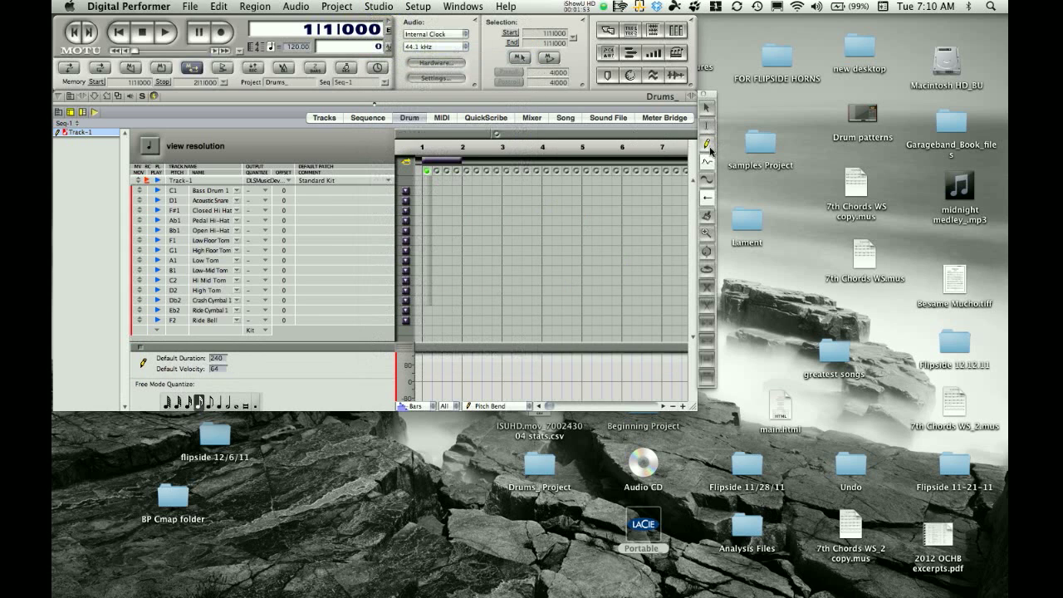
pyautogui.click(708, 145)
pyautogui.click(152, 149)
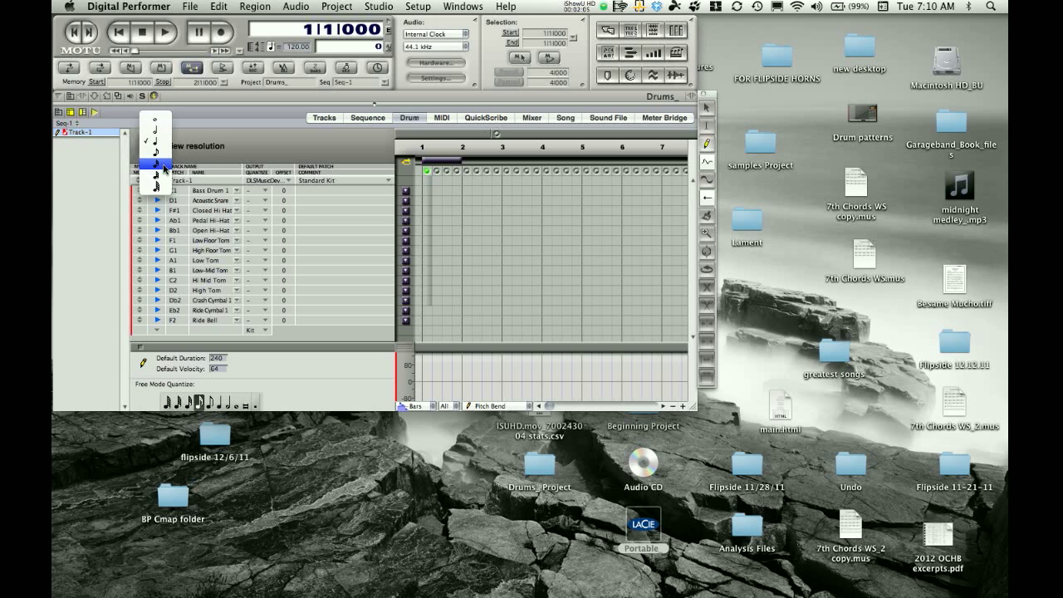
pyautogui.click(164, 167)
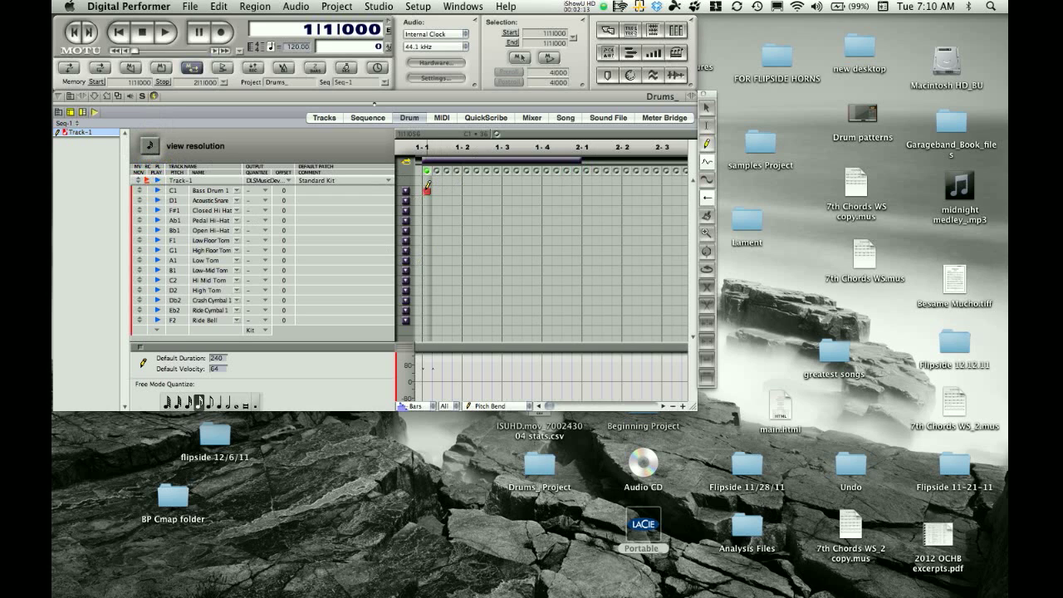
# Step: Pencil in Bass Drum 1 on beats 1 and 3 and Acoustic Snare on beats 2 and 4 of measure 1, then audition the pattern
pyautogui.click(506, 192)
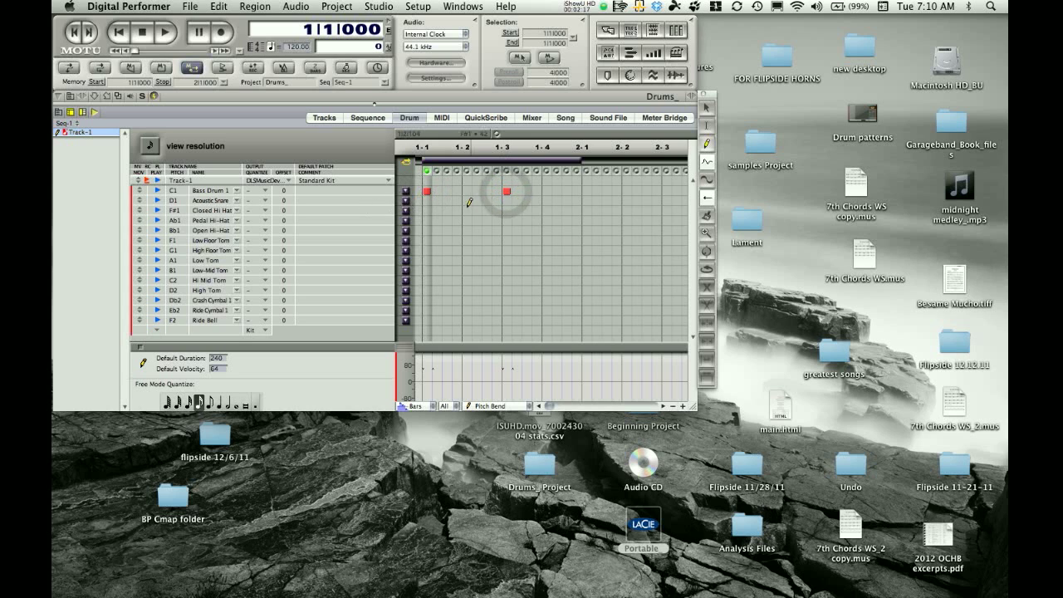
pyautogui.click(467, 201)
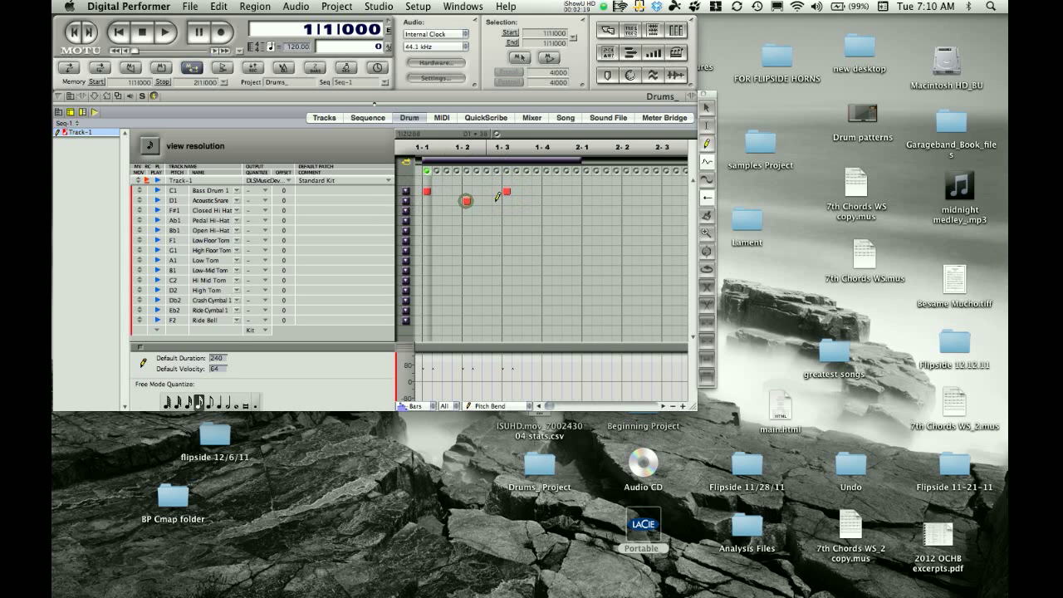
pyautogui.click(547, 202)
pyautogui.click(159, 33)
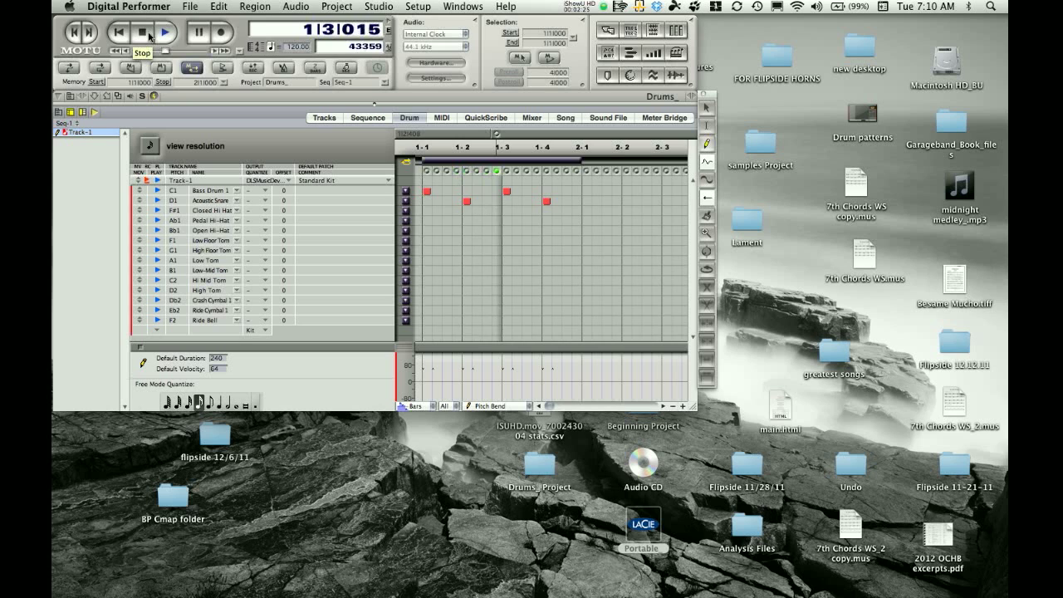
pyautogui.click(146, 33)
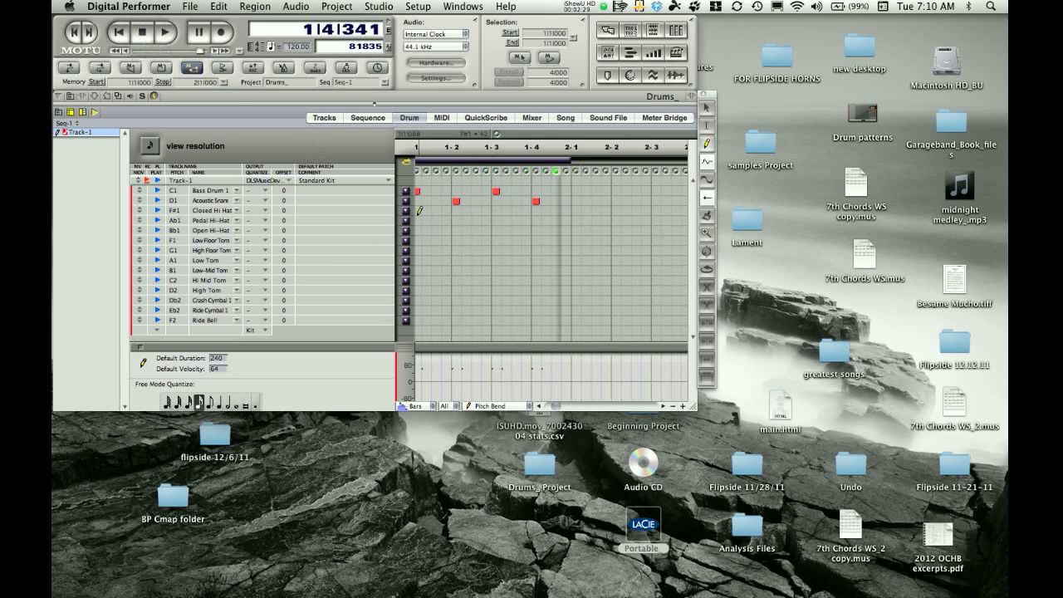
# Step: Fill measure 1 of the Closed Hi-Hat row with sixteenth notes and play the pattern
pyautogui.moveTo(415, 210)
pyautogui.mouseDown()
pyautogui.moveTo(486, 221)
pyautogui.moveTo(559, 206)
pyautogui.moveTo(472, 206)
pyautogui.moveTo(491, 221)
pyautogui.moveTo(530, 220)
pyautogui.mouseUp()
pyautogui.click(466, 209)
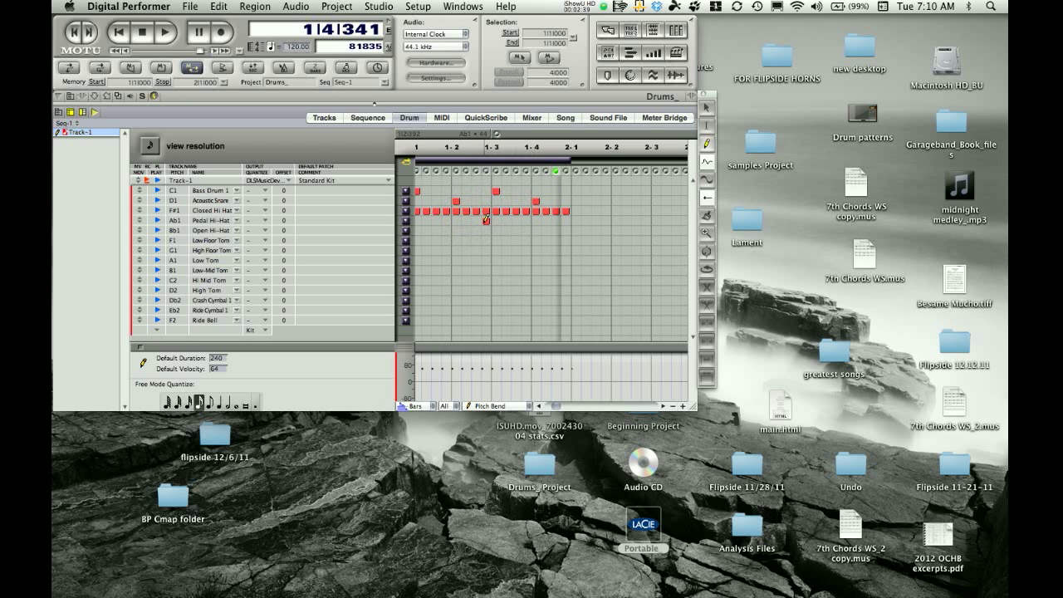
pyautogui.click(165, 31)
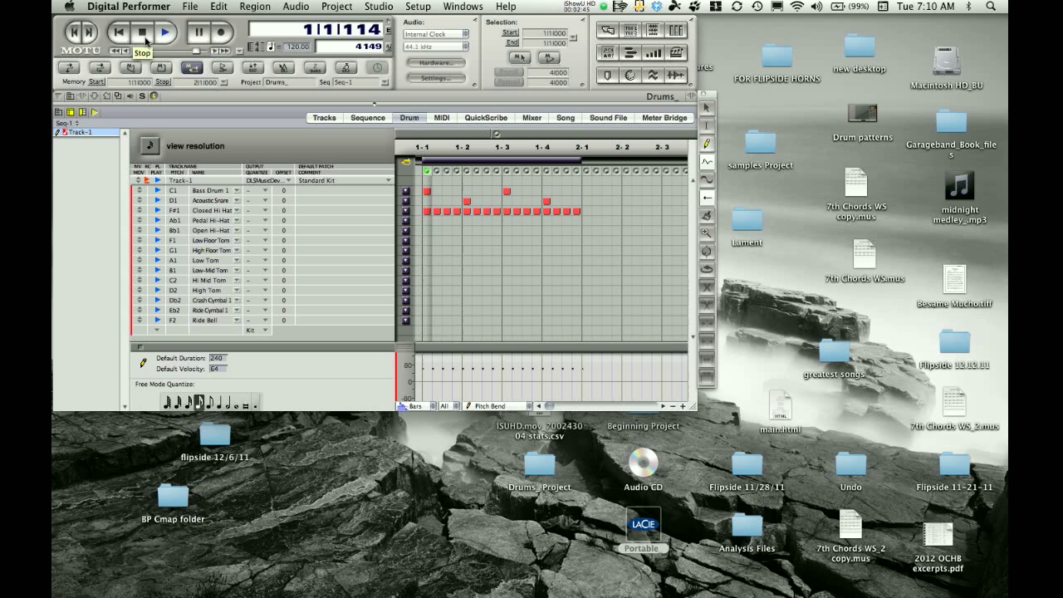
# Step: Add a sixteenth-note tom fill ending measure 1, two notes each on High Tom, Hi Mid Tom and Low-Mid Tom, and audition it
pyautogui.click(143, 34)
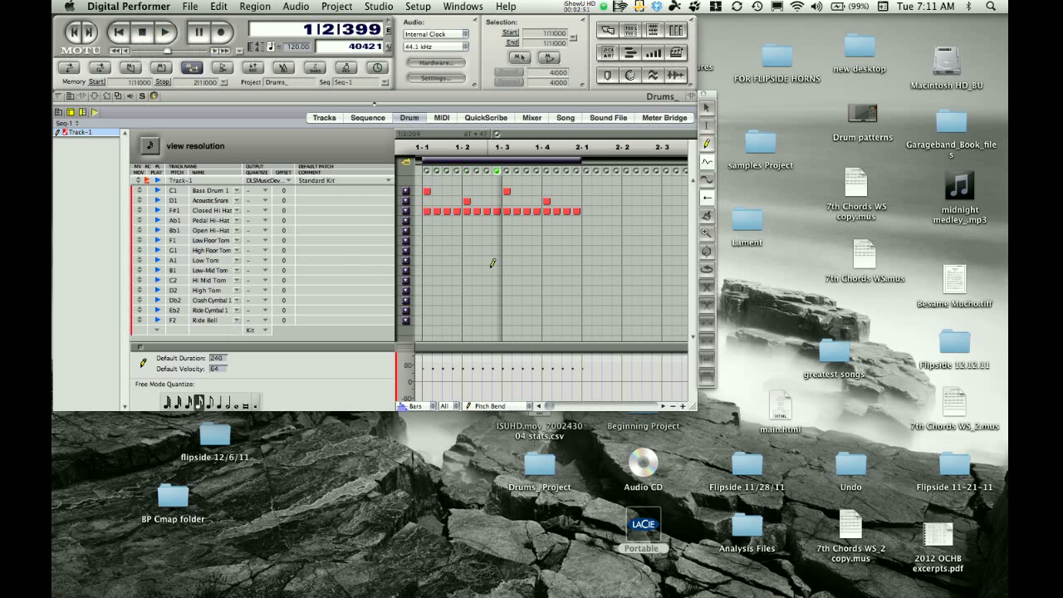
pyautogui.click(538, 291)
pyautogui.click(546, 281)
pyautogui.click(557, 281)
pyautogui.click(567, 270)
pyautogui.click(577, 271)
pyautogui.click(142, 33)
pyautogui.click(158, 35)
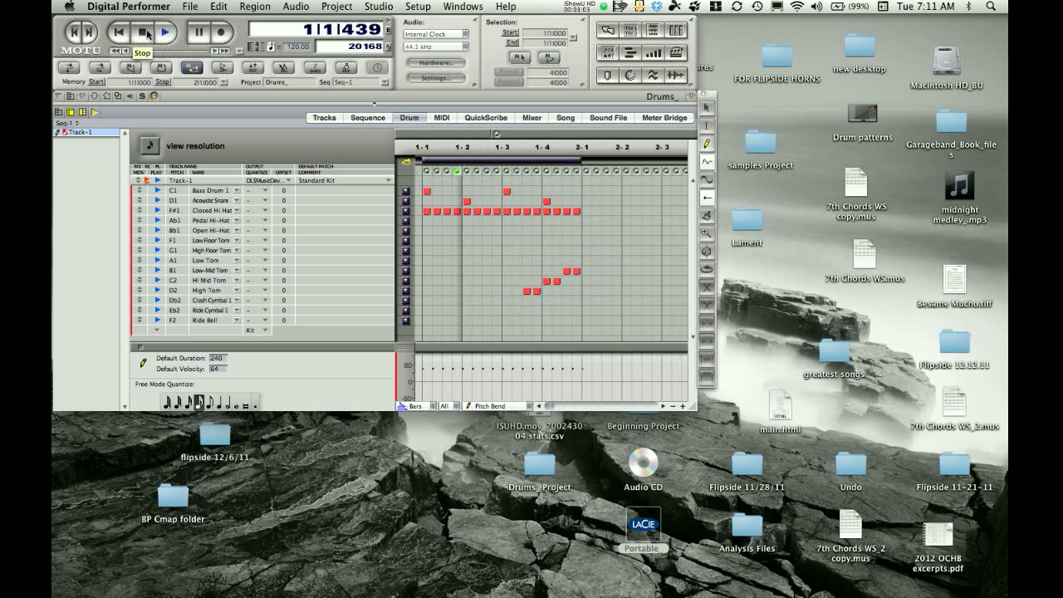
pyautogui.click(143, 33)
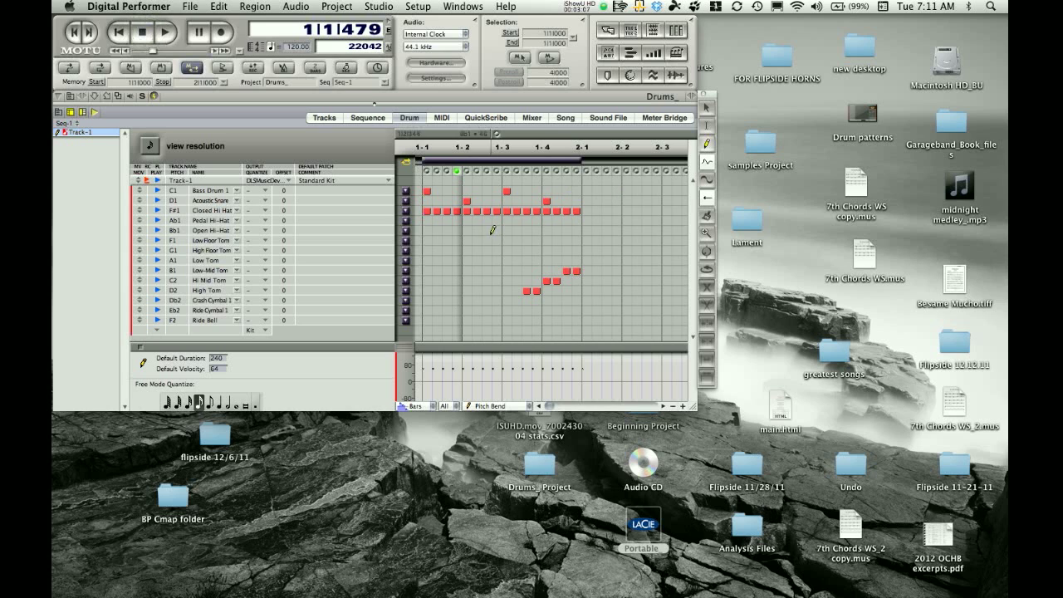
# Step: Display the Closed Hi-Hat row as Grid with Velocity, vary its sixteenth-note velocities to create accents, and audition the pattern
pyautogui.click(407, 215)
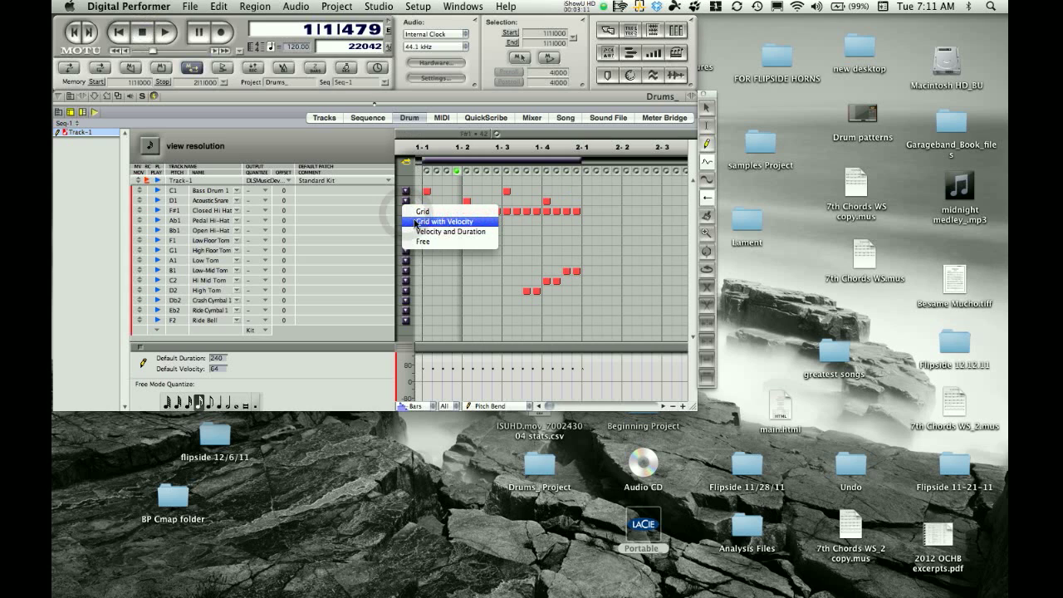
pyautogui.click(416, 222)
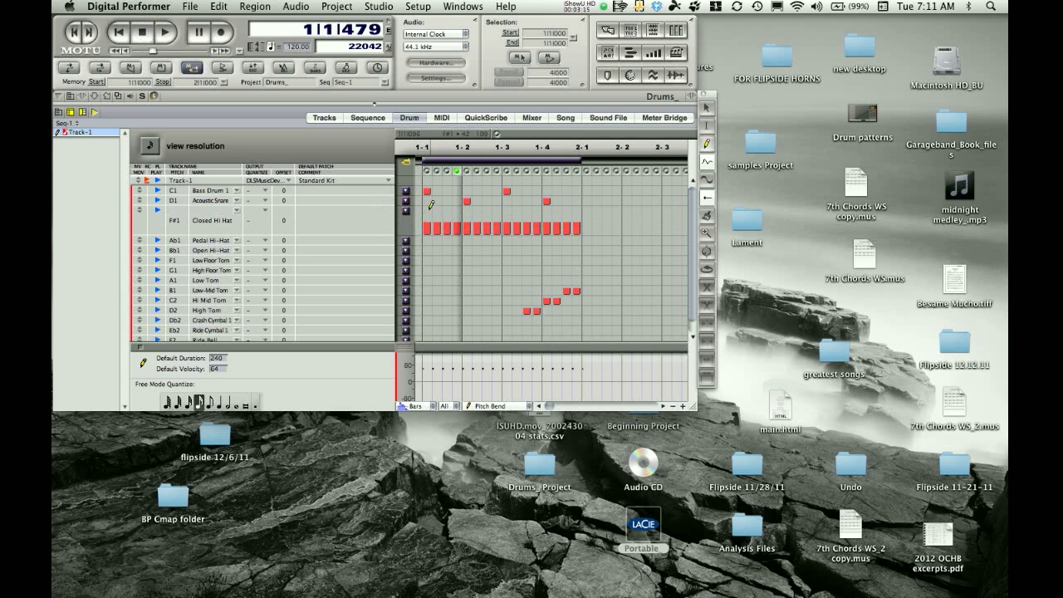
pyautogui.moveTo(428, 212); pyautogui.dragTo(447, 212)
pyautogui.click(476, 212)
pyautogui.click(497, 212)
pyautogui.click(517, 212)
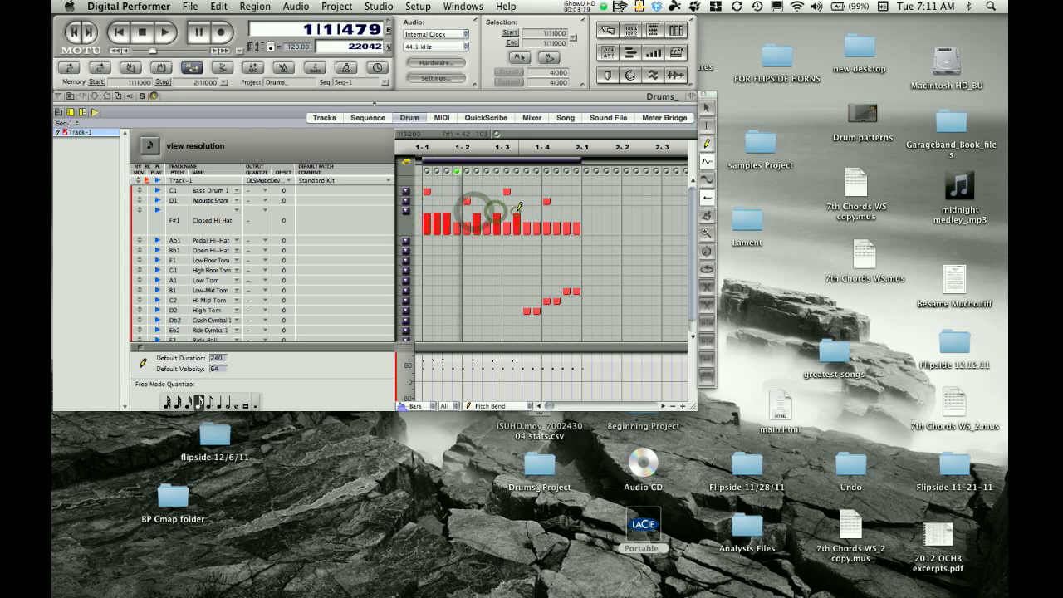
pyautogui.click(530, 223)
pyautogui.click(557, 216)
pyautogui.click(567, 214)
pyautogui.click(577, 212)
pyautogui.click(437, 221)
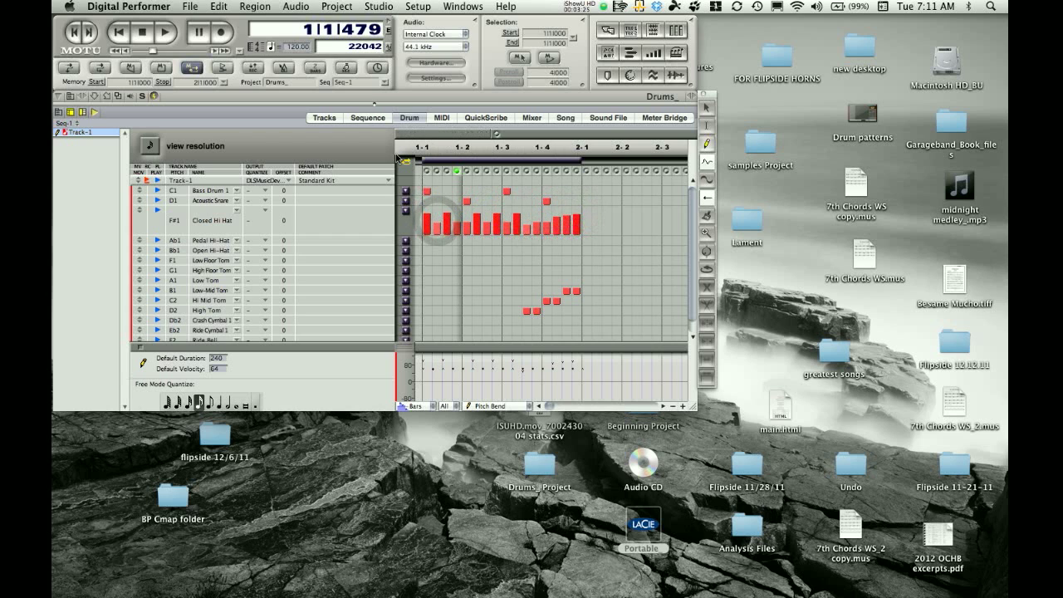
pyautogui.click(144, 34)
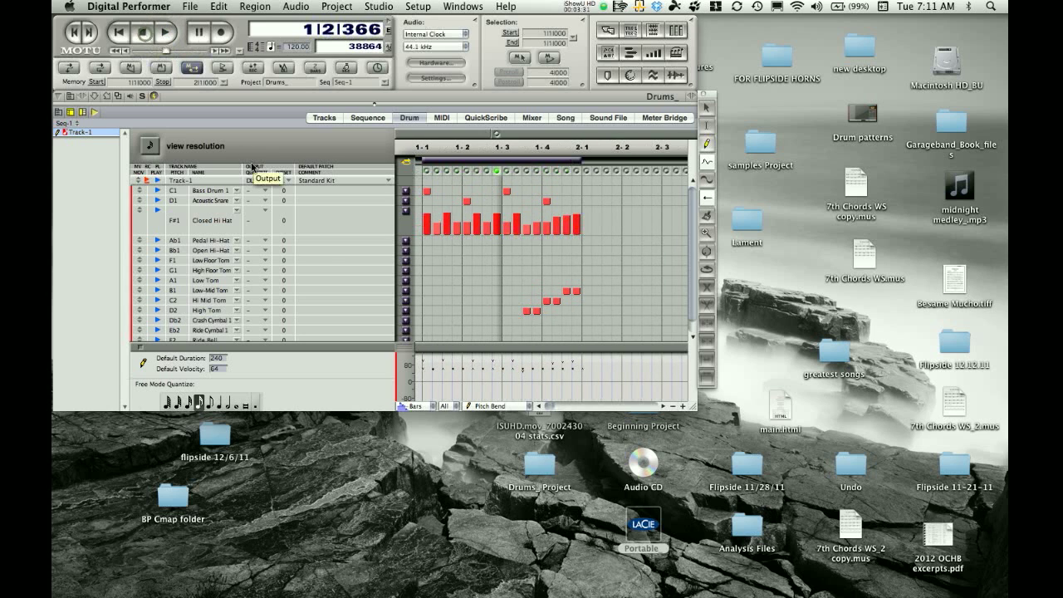
# Step: Display the High Tom, Hi Mid Tom and Low-Mid Tom rows as Grid with Velocity and enlarge the window to show them
pyautogui.click(408, 311)
pyautogui.click(407, 321)
pyautogui.click(407, 303)
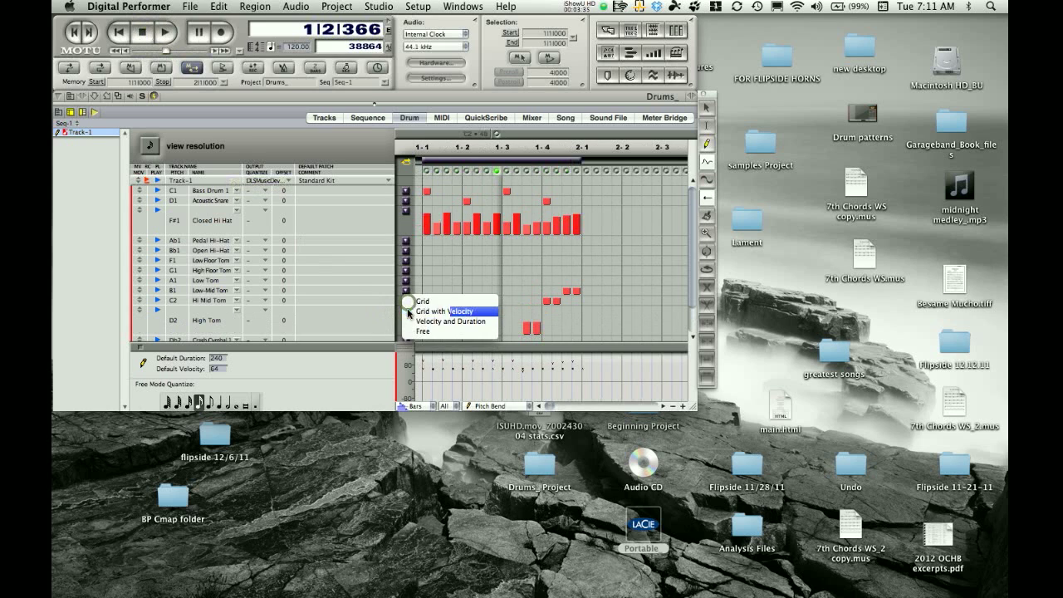
pyautogui.click(408, 311)
pyautogui.click(408, 305)
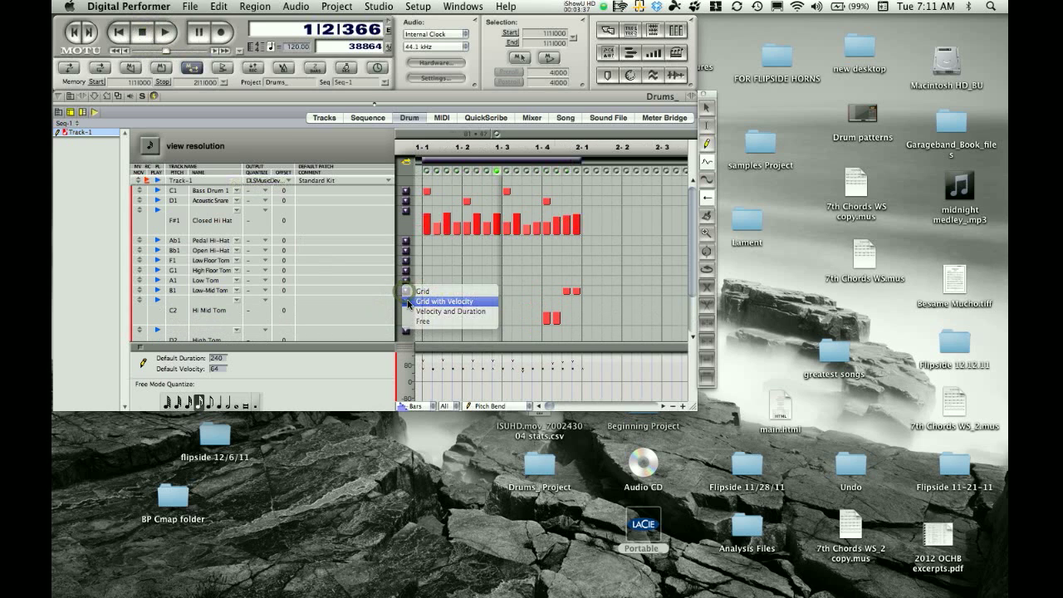
pyautogui.click(408, 303)
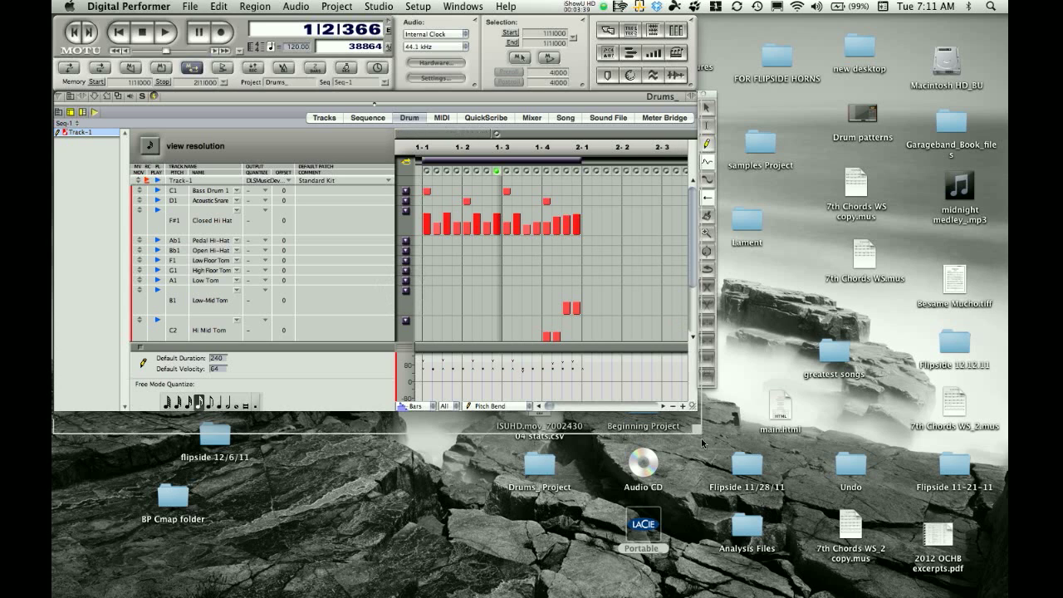
pyautogui.click(692, 400)
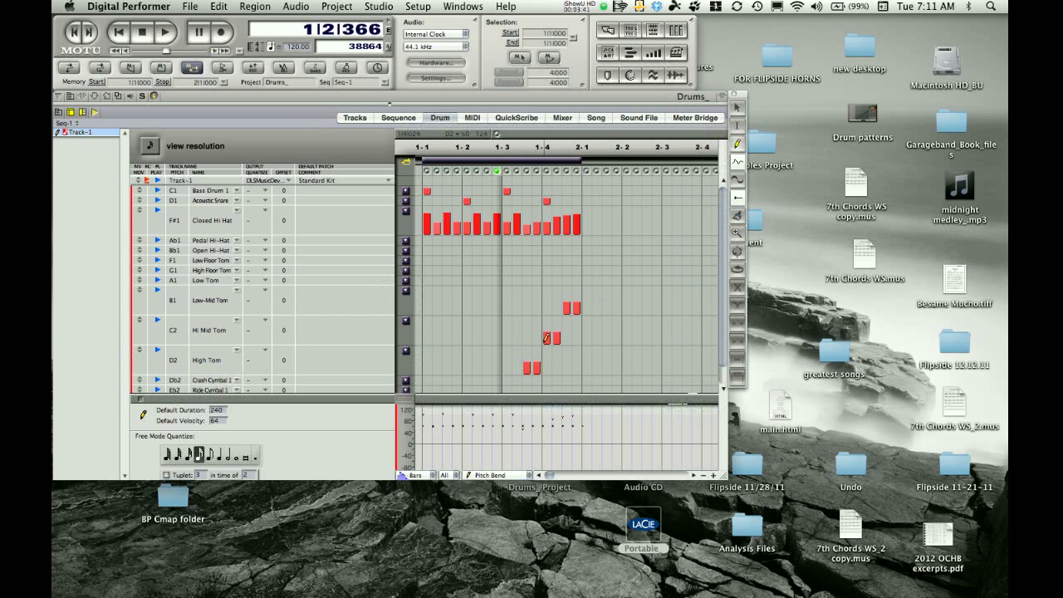
# Step: Raise the Hi Mid Tom and Low-Mid Tom velocities so the fill gets progressively louder, and play the pattern from the start
pyautogui.moveTo(547, 320); pyautogui.dragTo(571, 284)
pyautogui.click(575, 289)
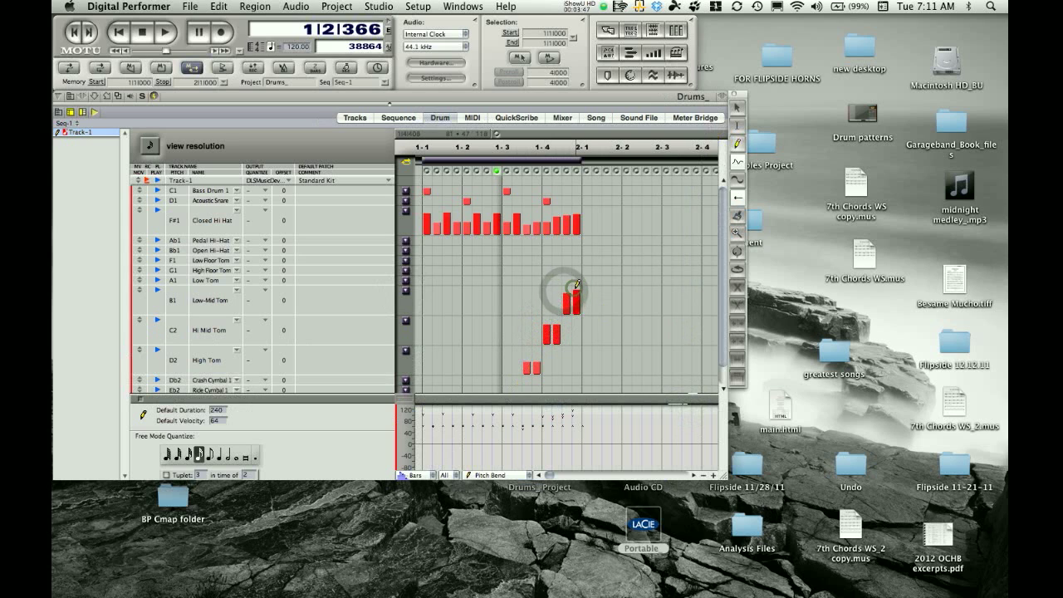
pyautogui.click(120, 34)
pyautogui.click(166, 32)
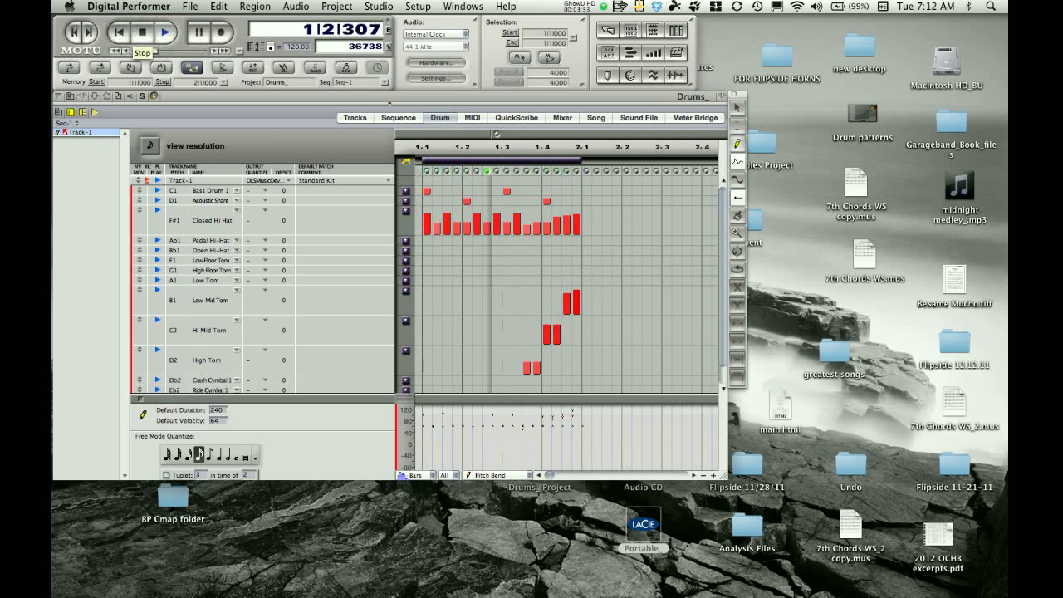
pyautogui.click(150, 37)
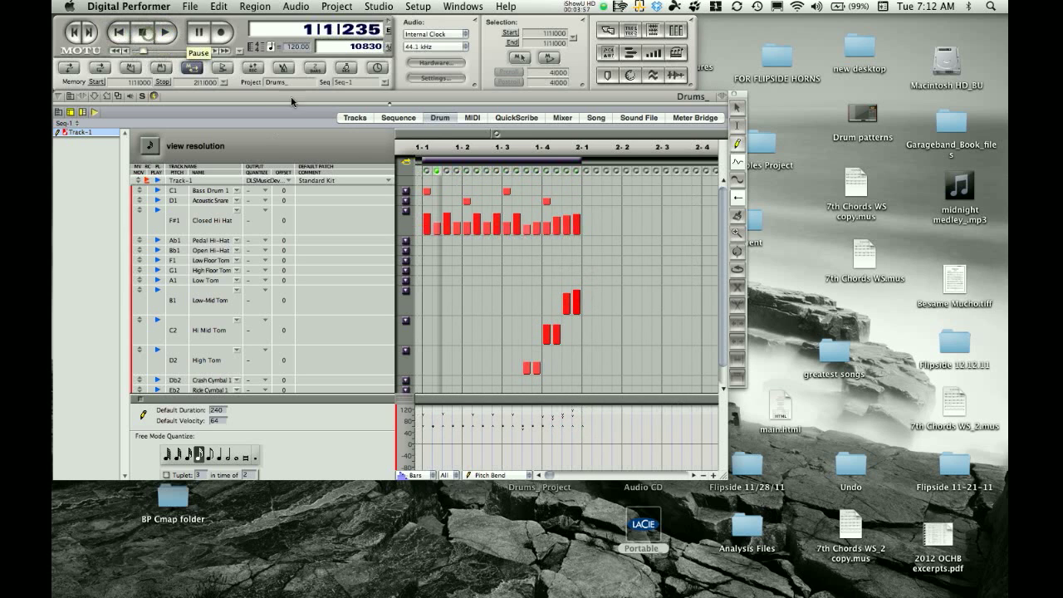
# Step: Go to the Tracks overview and rename Track-1 as Rock
pyautogui.click(359, 118)
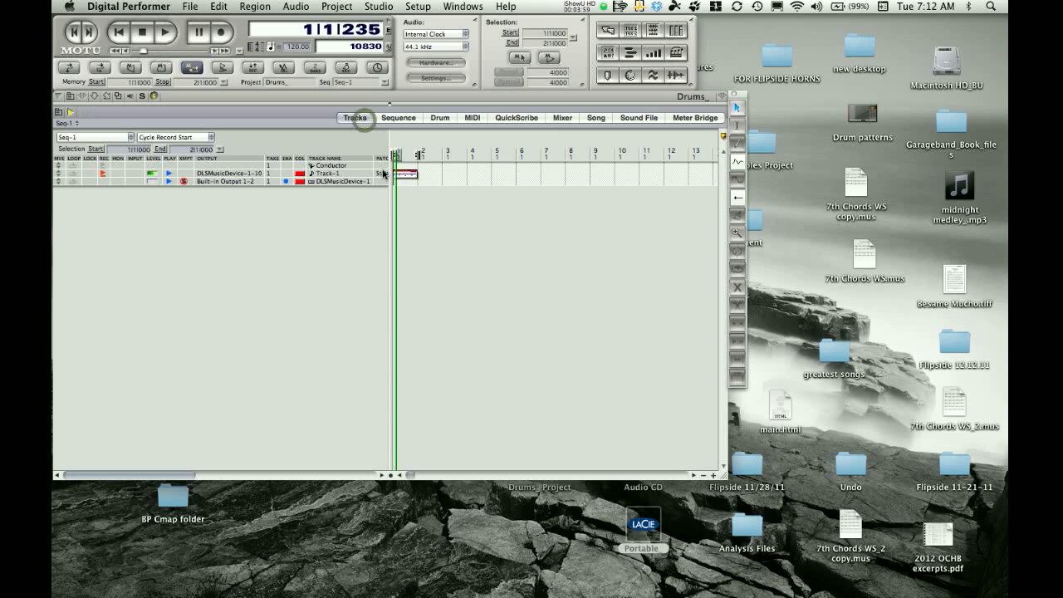
pyautogui.click(343, 174)
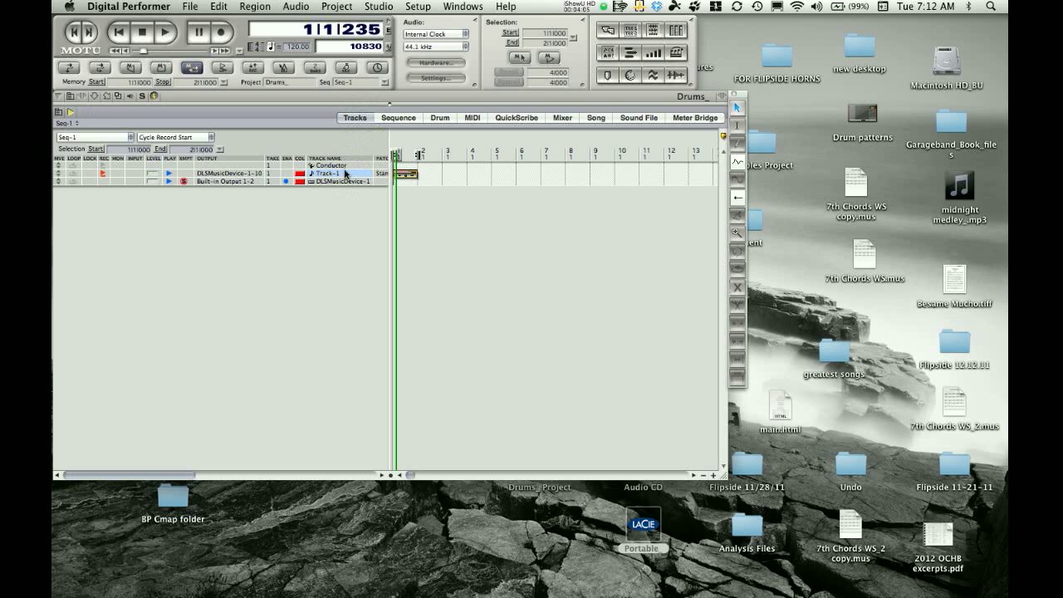
pyautogui.click(349, 175)
pyautogui.write('Roc')
pyautogui.press('Return')
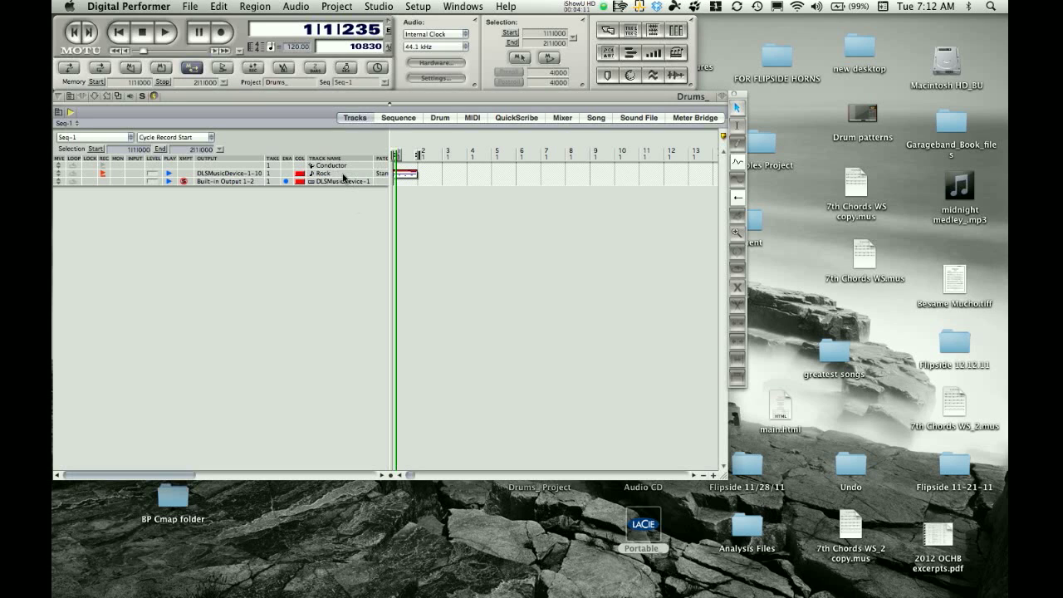
# Step: Rename the sequence Seq-1 as Rock
pyautogui.click(94, 138)
pyautogui.write('Rock')
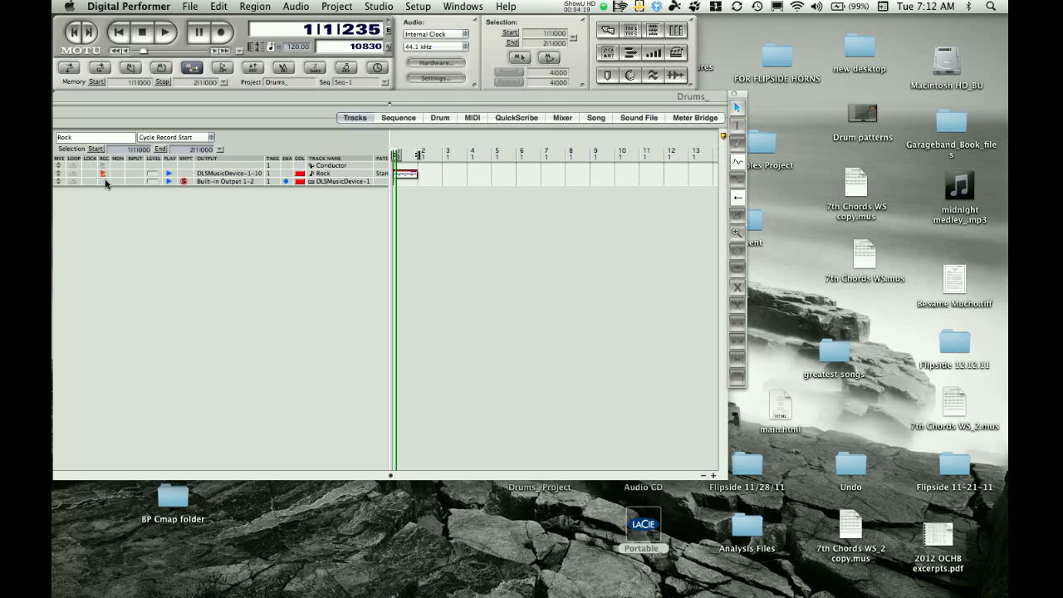
pyautogui.press('Return')
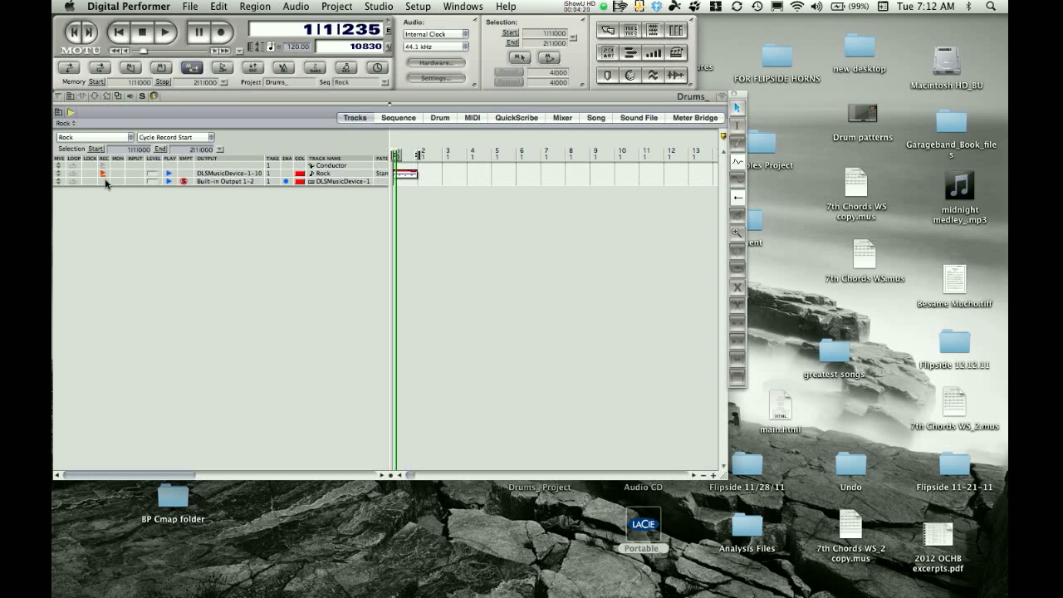
# Step: Create a new sequence and name it Slow
pyautogui.click(130, 139)
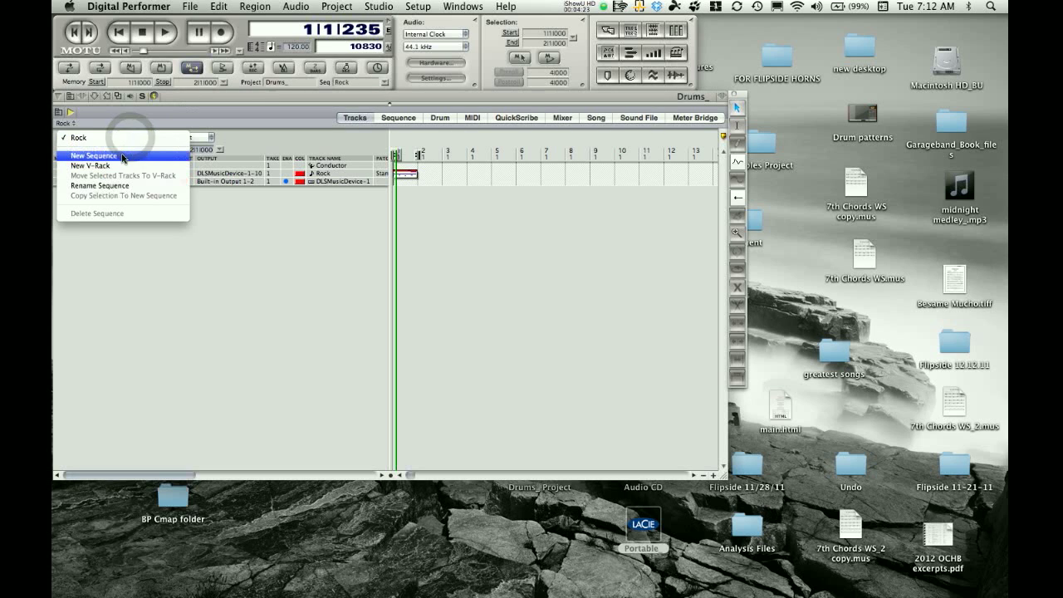
pyautogui.click(122, 157)
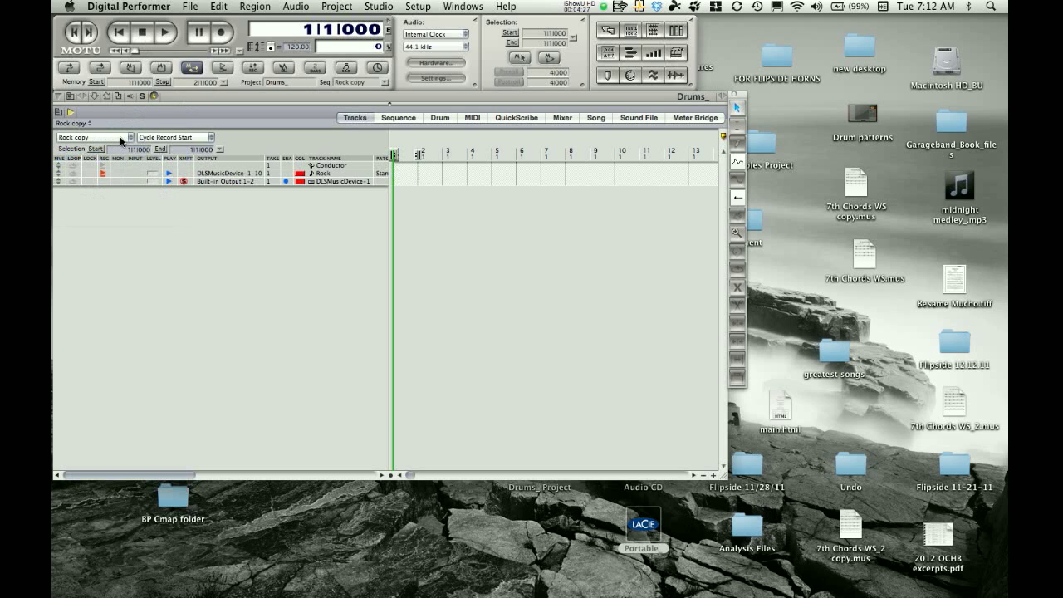
pyautogui.click(121, 140)
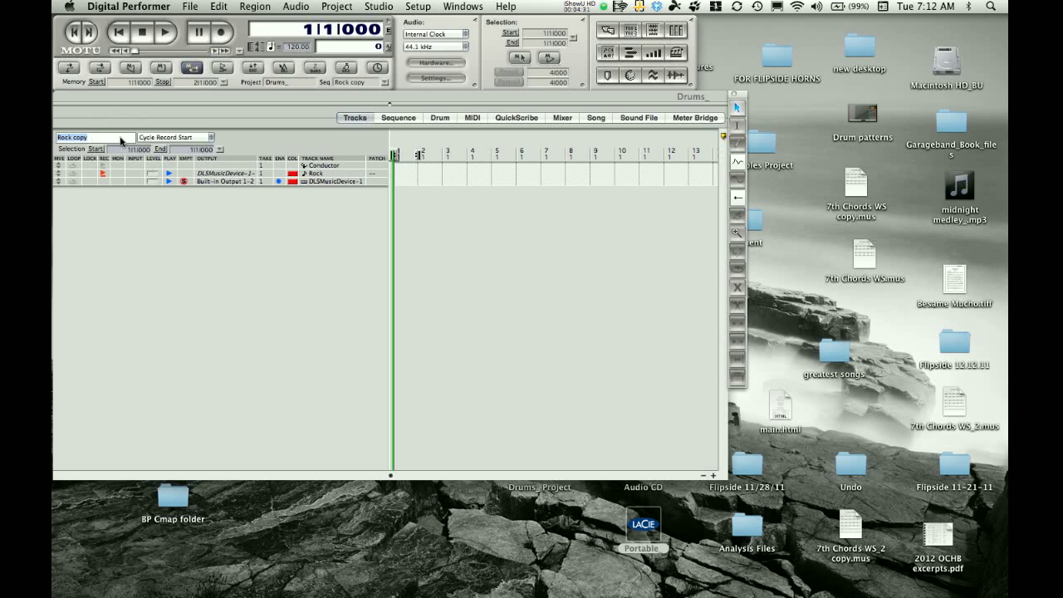
pyautogui.write('Slow')
pyautogui.press('Return')
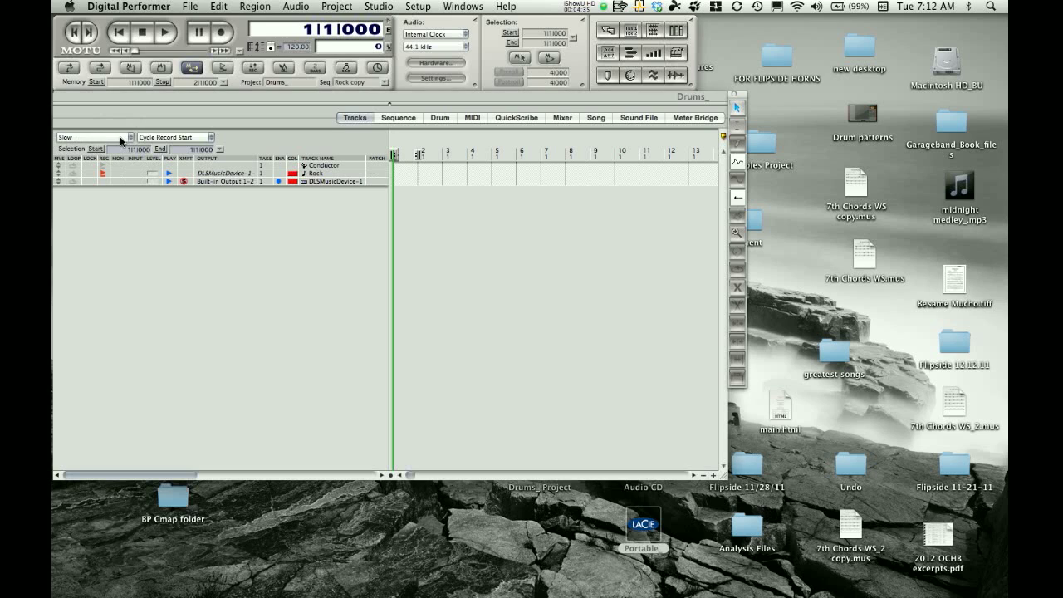
# Step: Switch to the Rock sequence to view its contents, and return to the Slow sequence
pyautogui.click(121, 139)
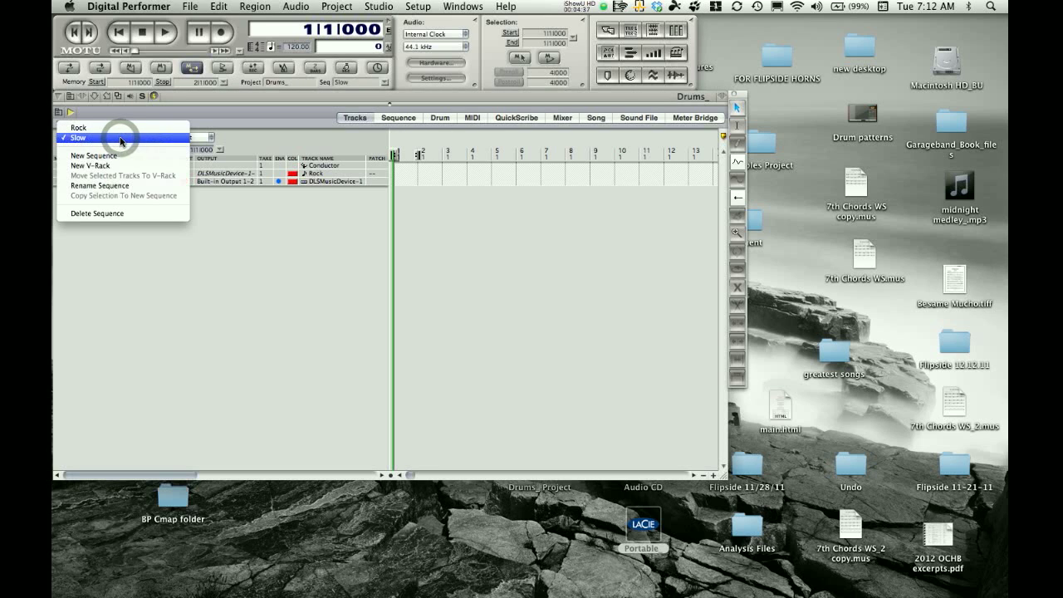
pyautogui.click(121, 139)
pyautogui.click(121, 139)
pyautogui.click(121, 141)
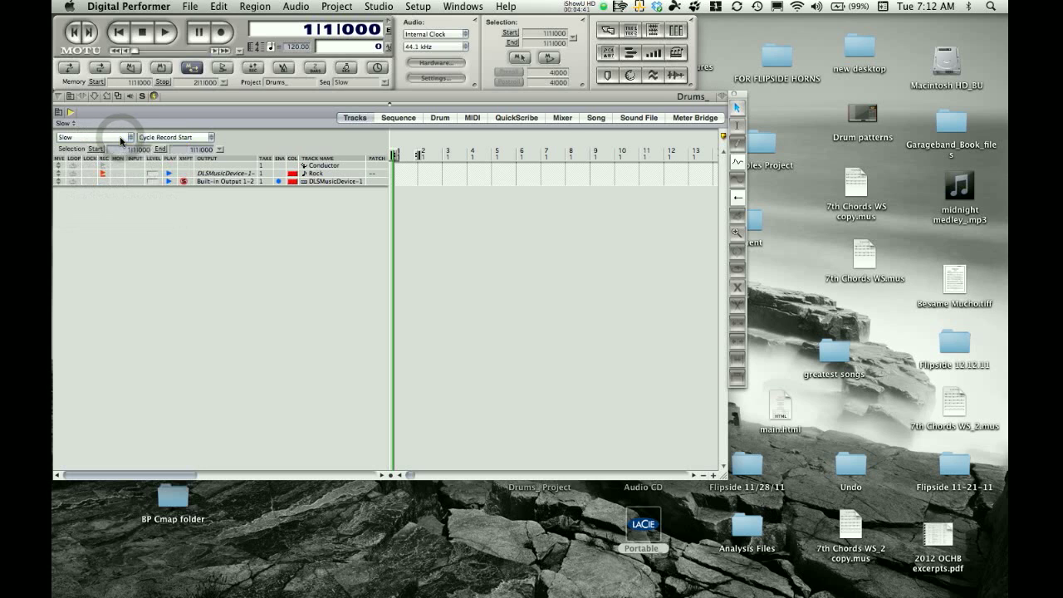
pyautogui.click(119, 146)
pyautogui.click(116, 128)
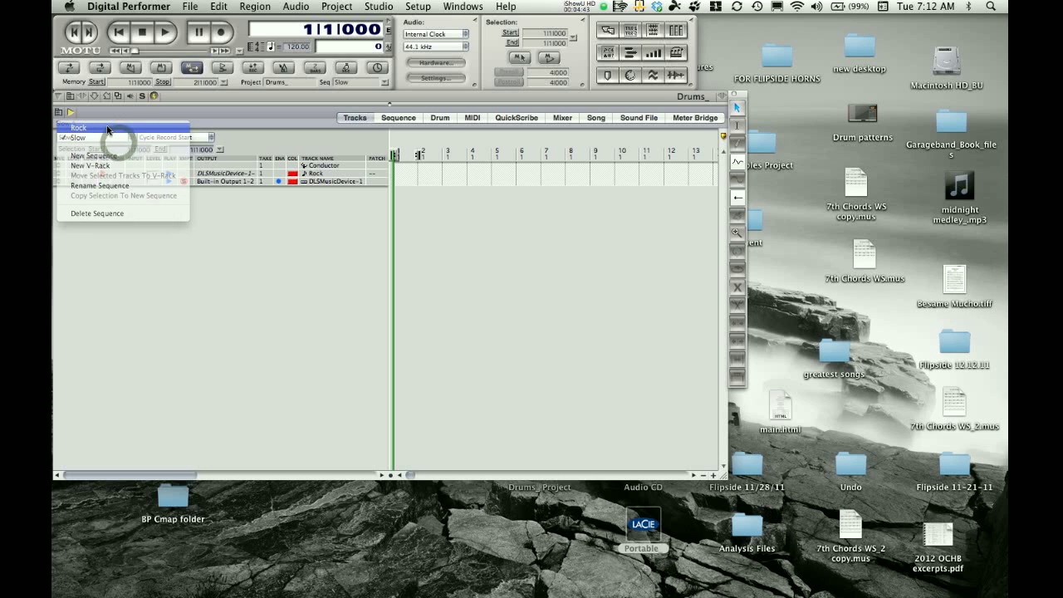
pyautogui.moveTo(259, 158); pyautogui.dragTo(266, 158)
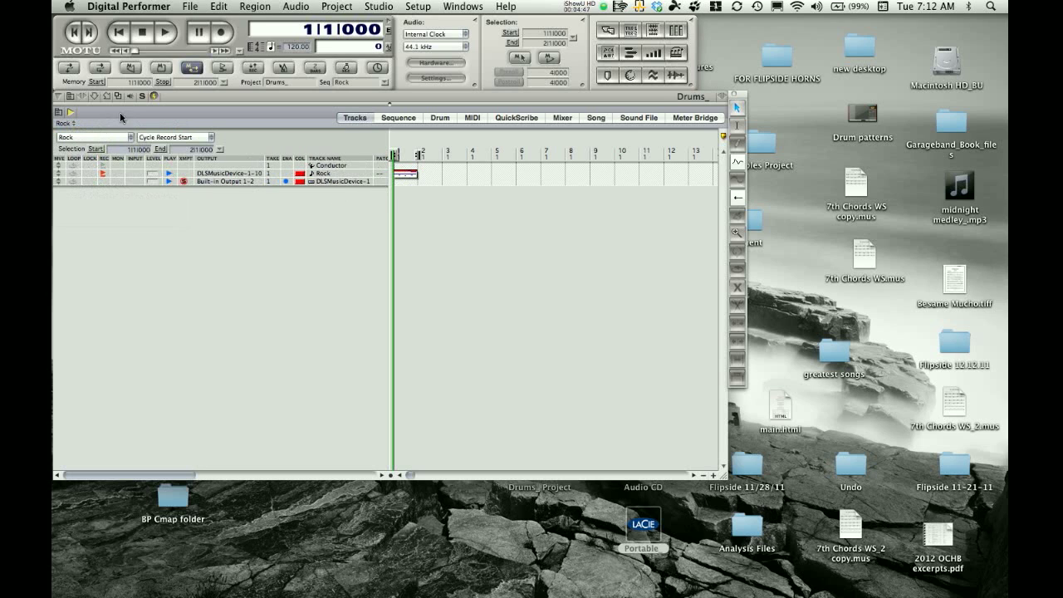
pyautogui.click(82, 143)
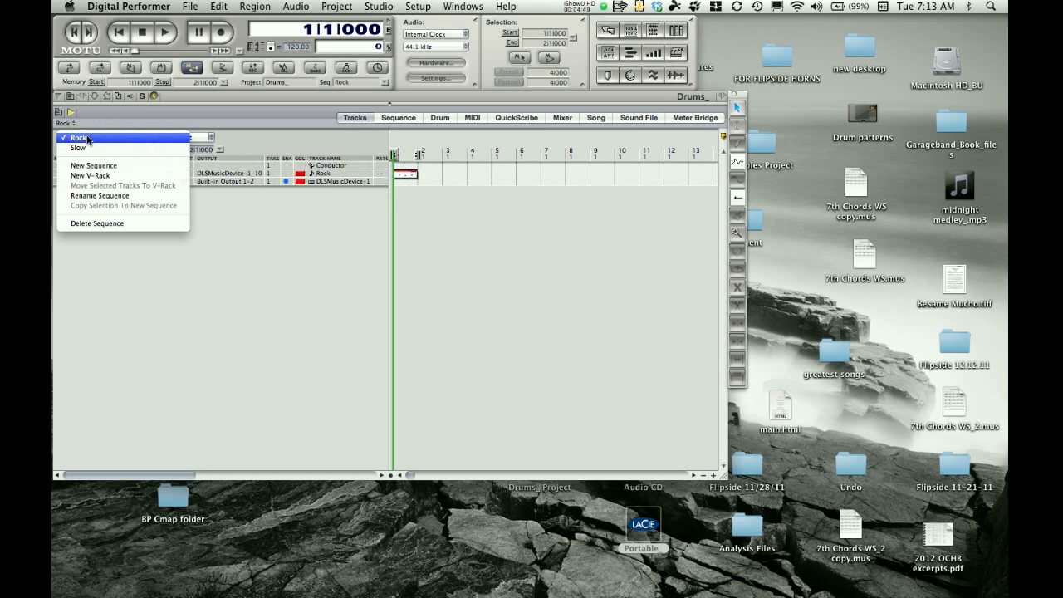
pyautogui.click(83, 134)
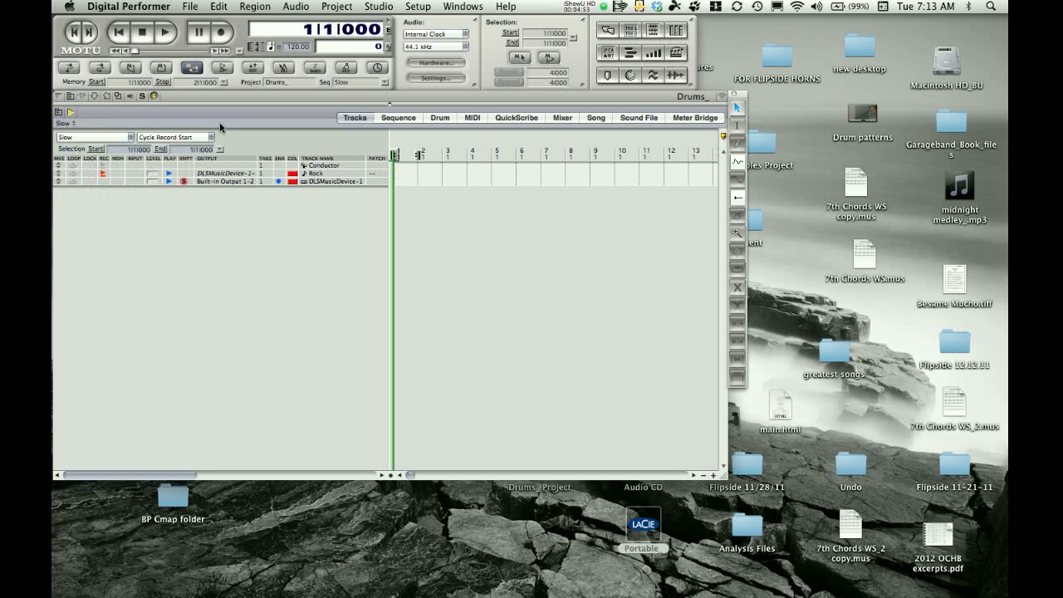
pyautogui.click(144, 33)
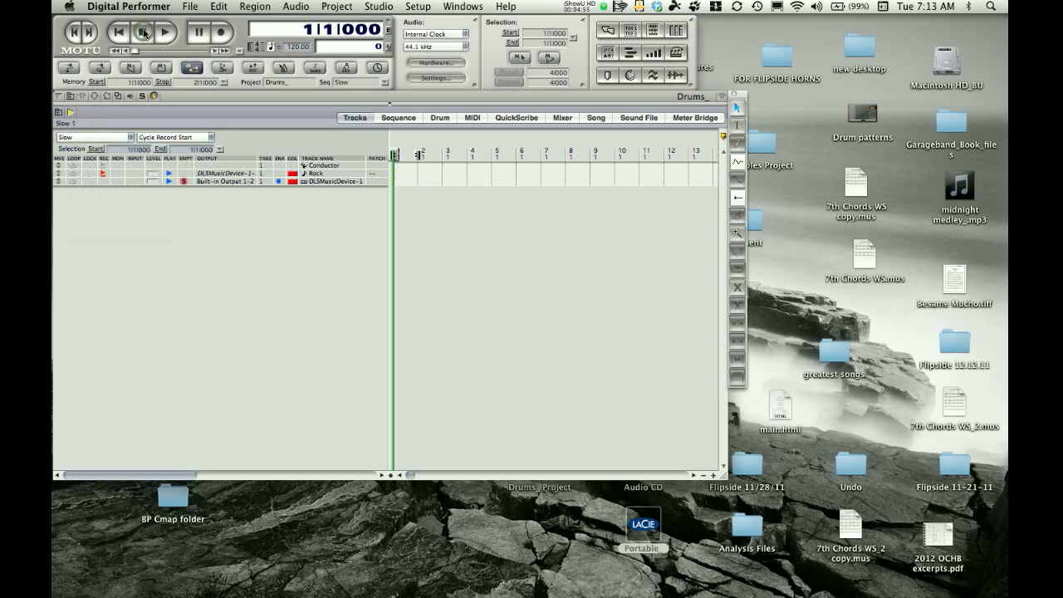